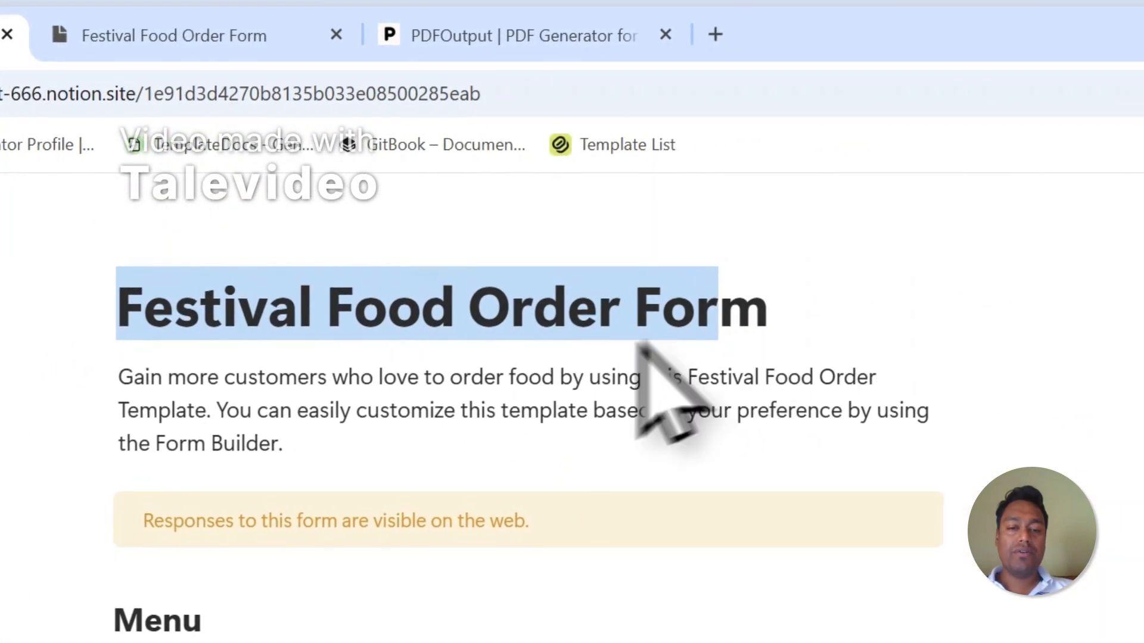
- Review the published Festival Food Order Form's menu and questions, and bring up its Notion page with the responses table
scroll(640, 346, down, 15)
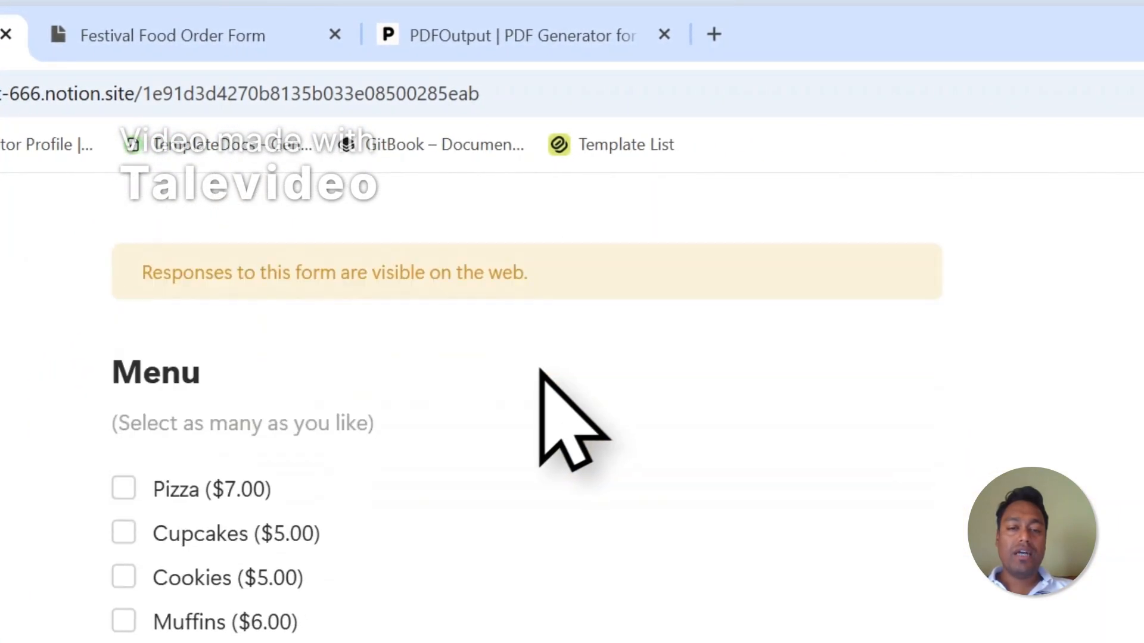
scroll(334, 321, down, 10)
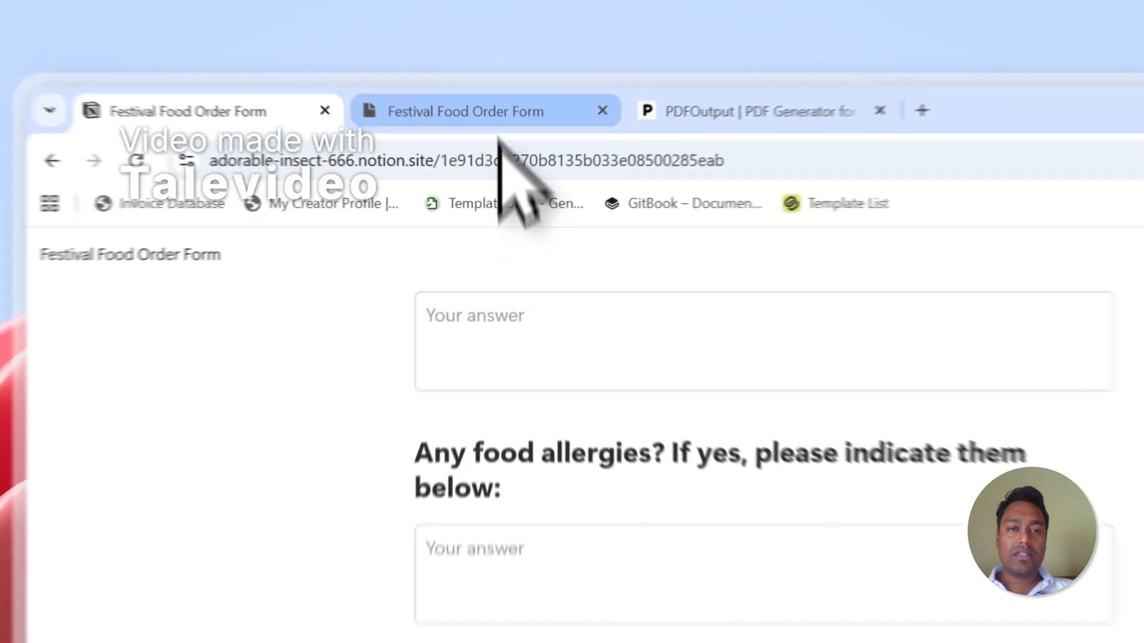
click(411, 89)
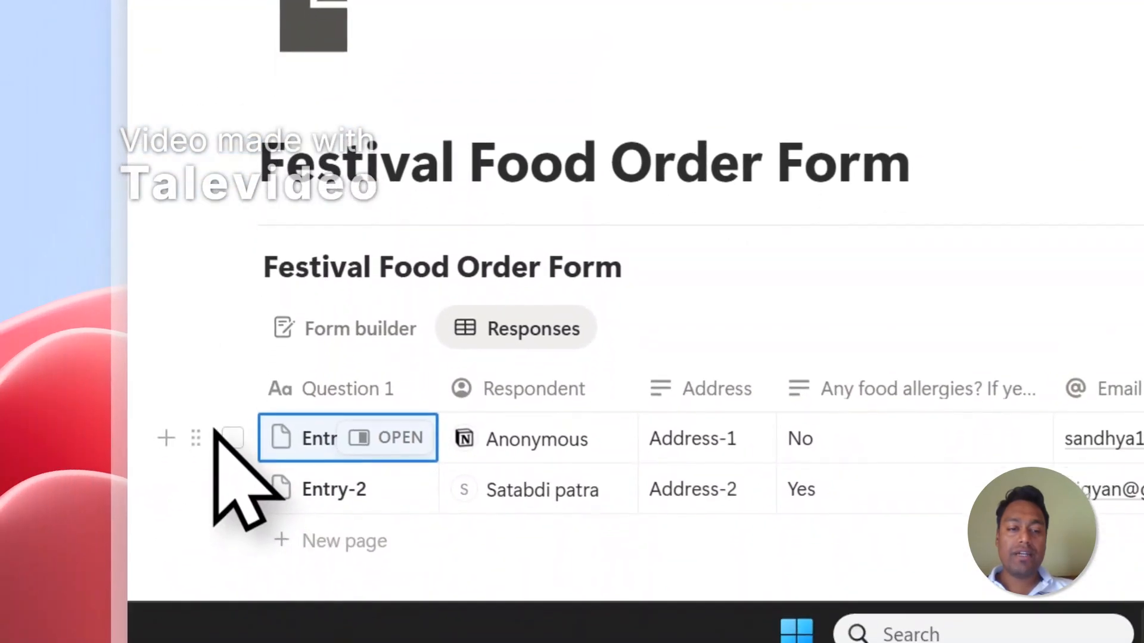
- Examine the Entry-1 and Entry-2 rows in the Responses view and the bulk PDF export section beneath the table
click(232, 438)
click(232, 488)
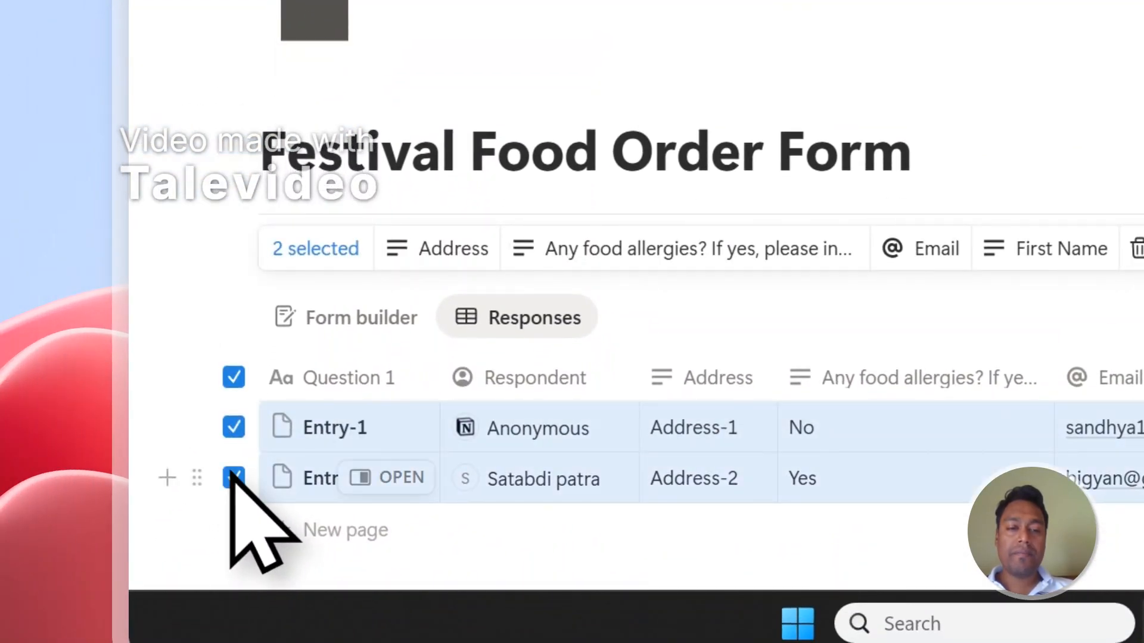
key(Escape)
scroll(566, 358, down, 5)
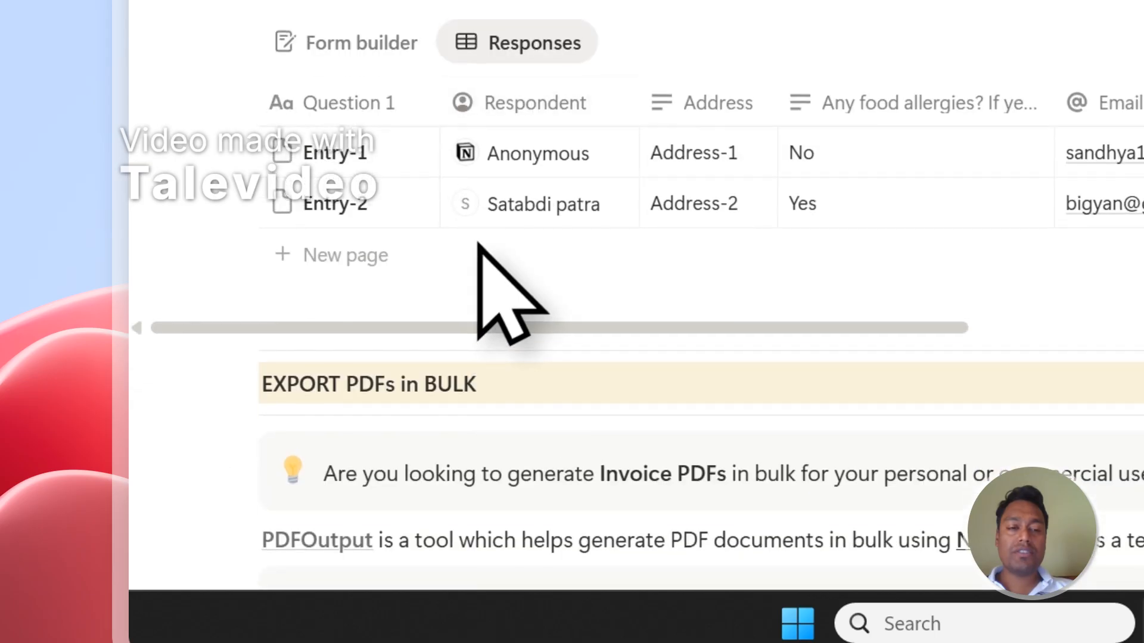
scroll(478, 245, up, 2)
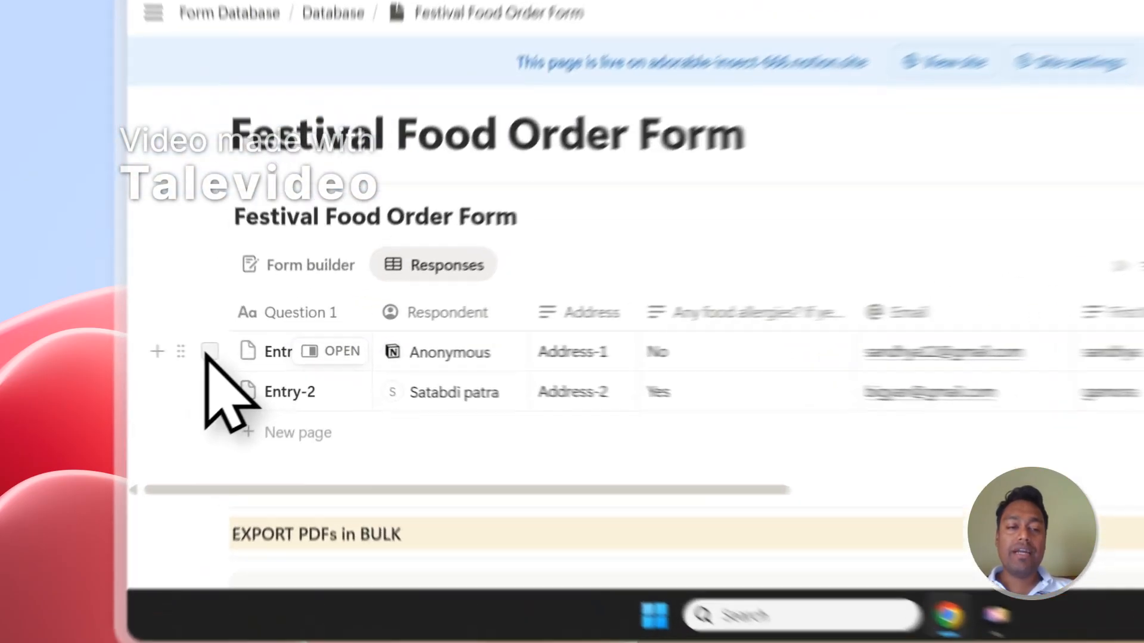
click(182, 387)
click(182, 412)
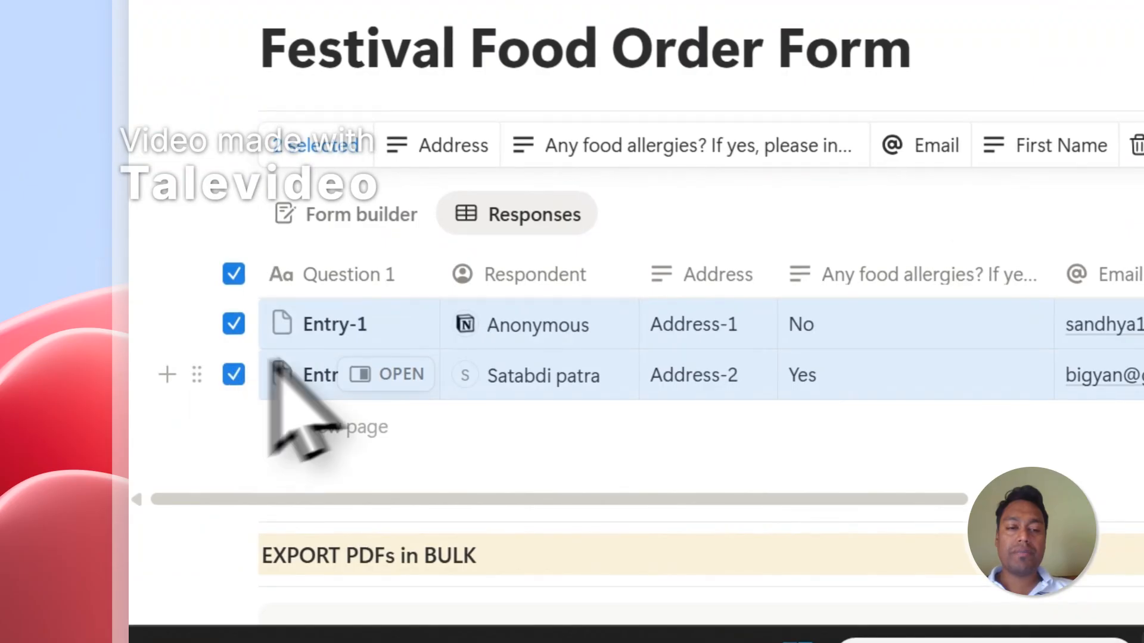
key(Escape)
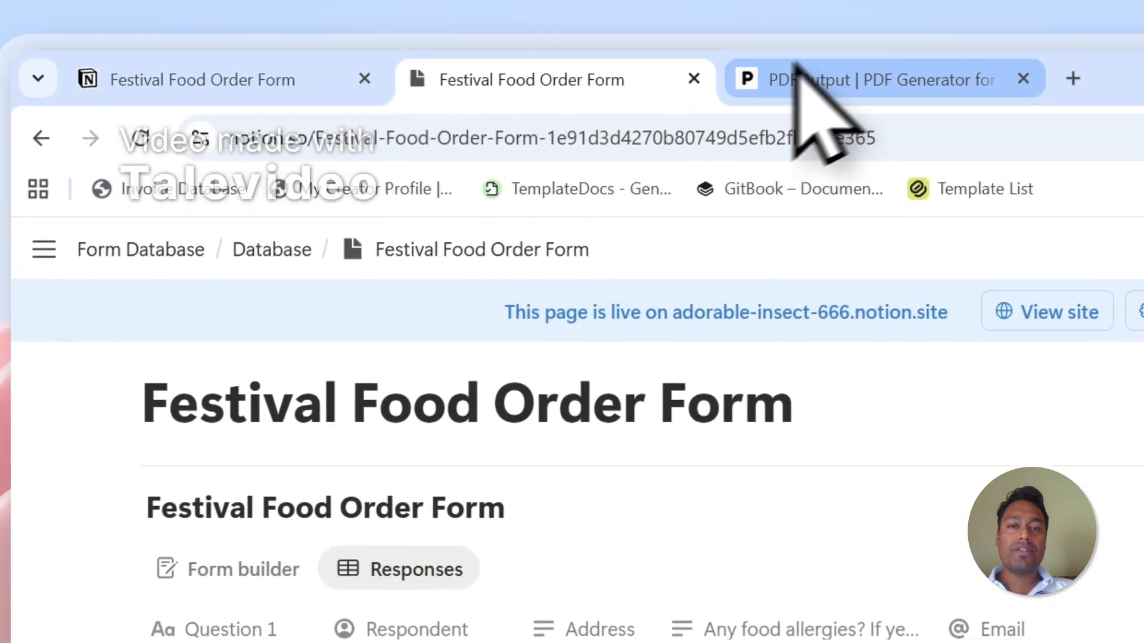
- Switch to the PDFOutput website and read its headline and the document types it can generate from a Notion database
click(804, 104)
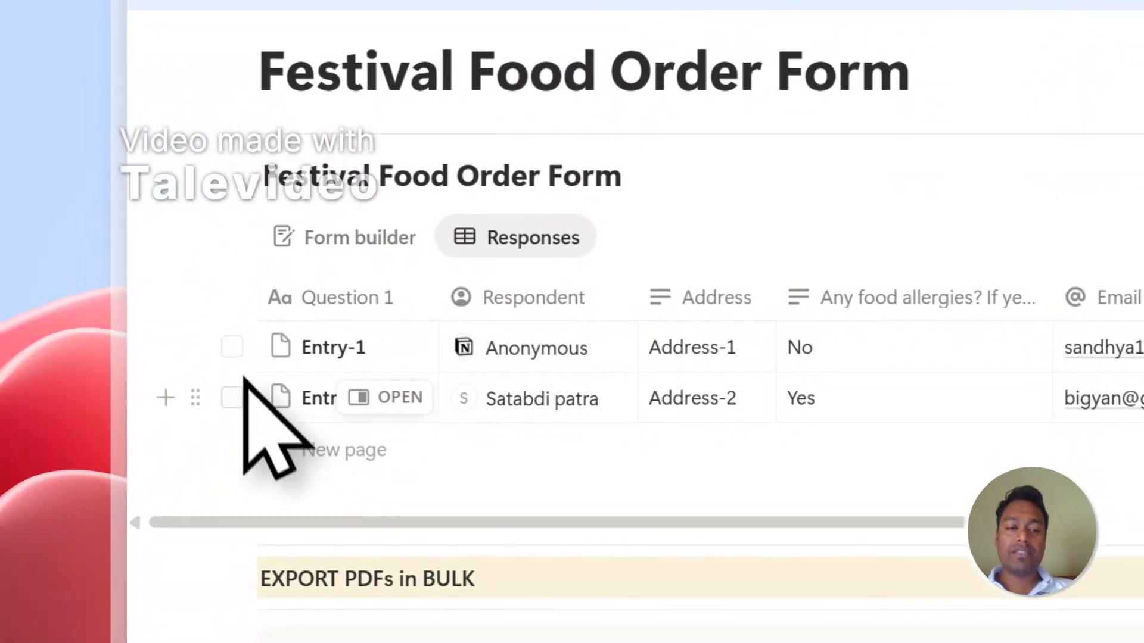
click(739, 63)
click(479, 484)
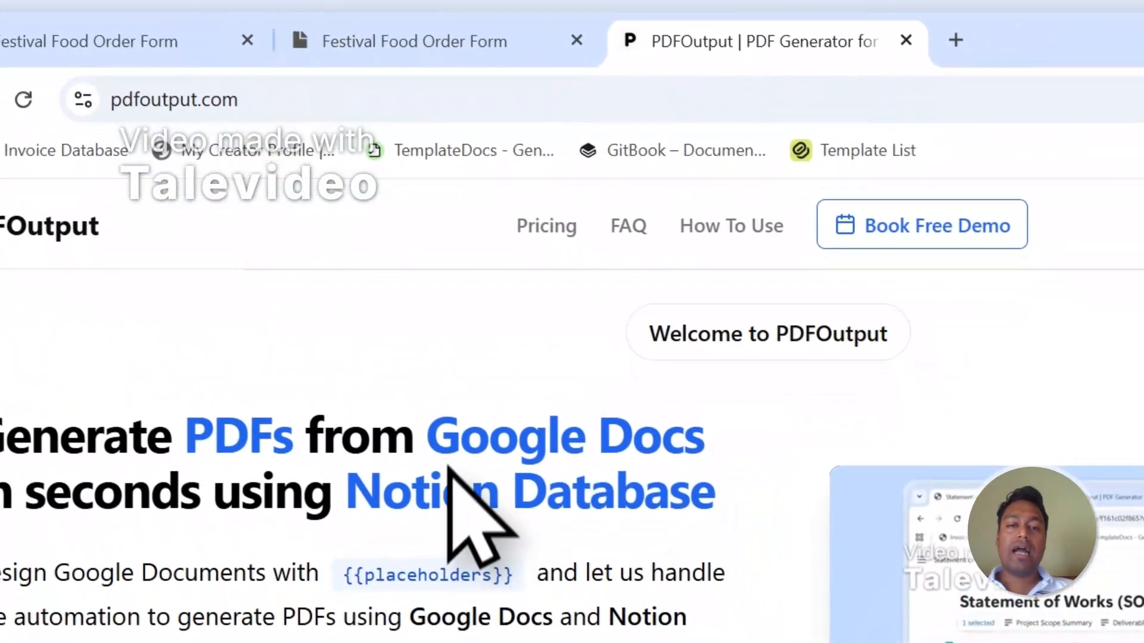
drag(439, 433, 733, 430)
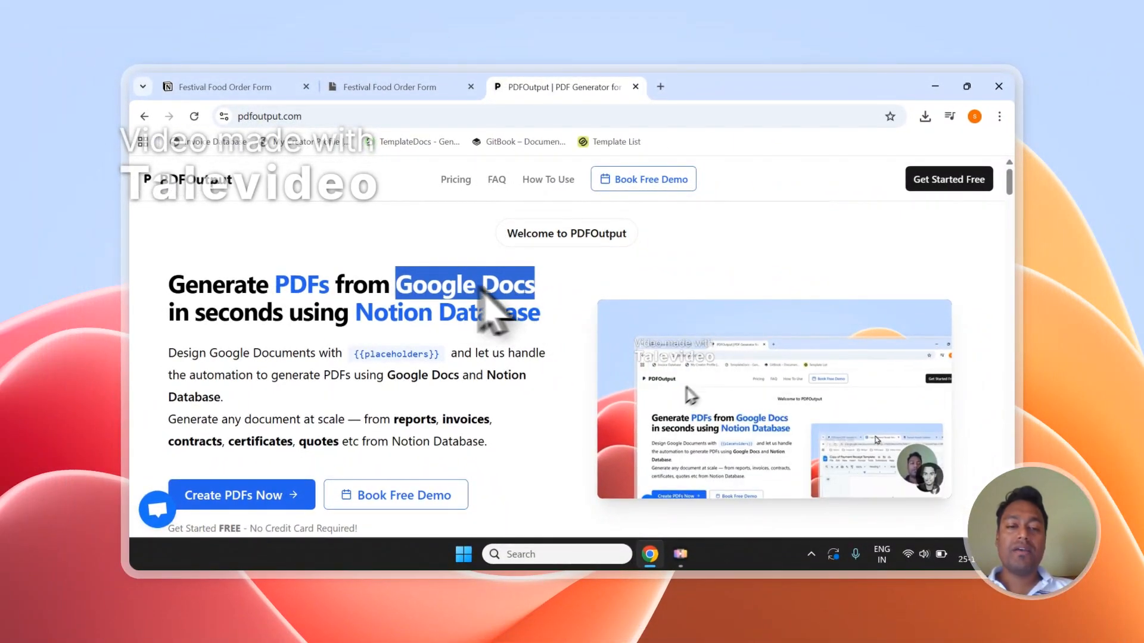
scroll(394, 334, down, 1)
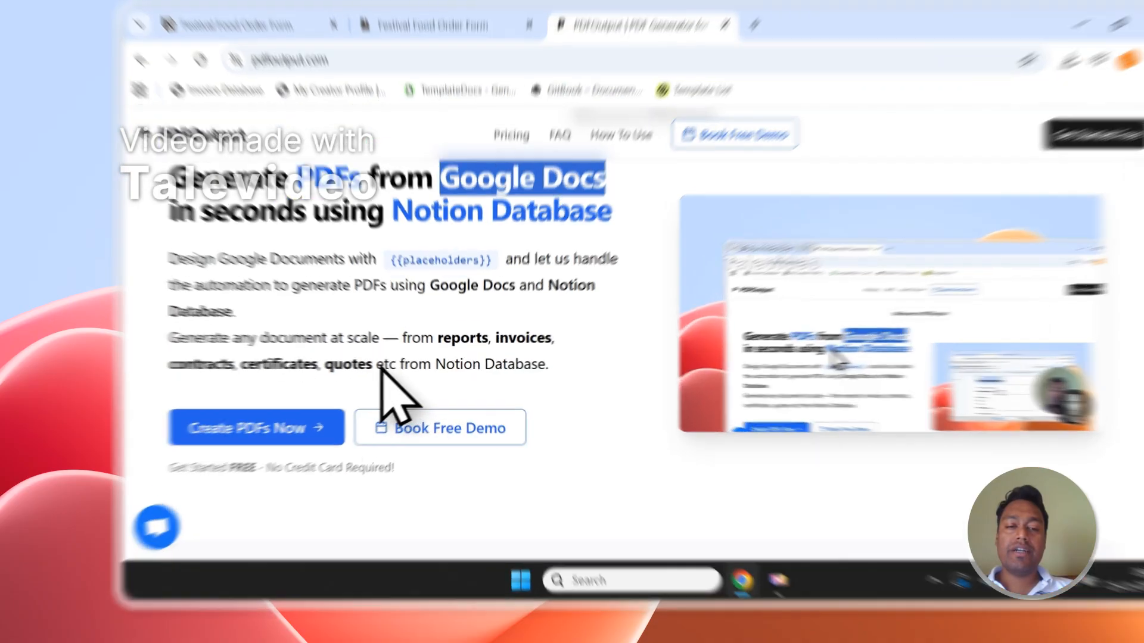
drag(341, 373, 399, 350)
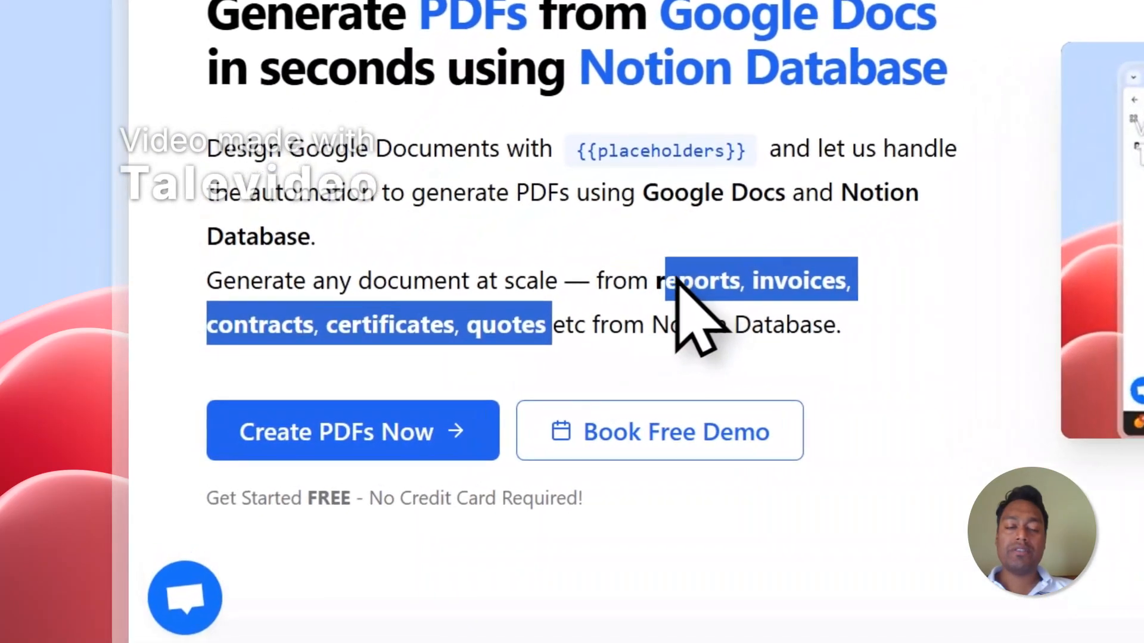
click(668, 280)
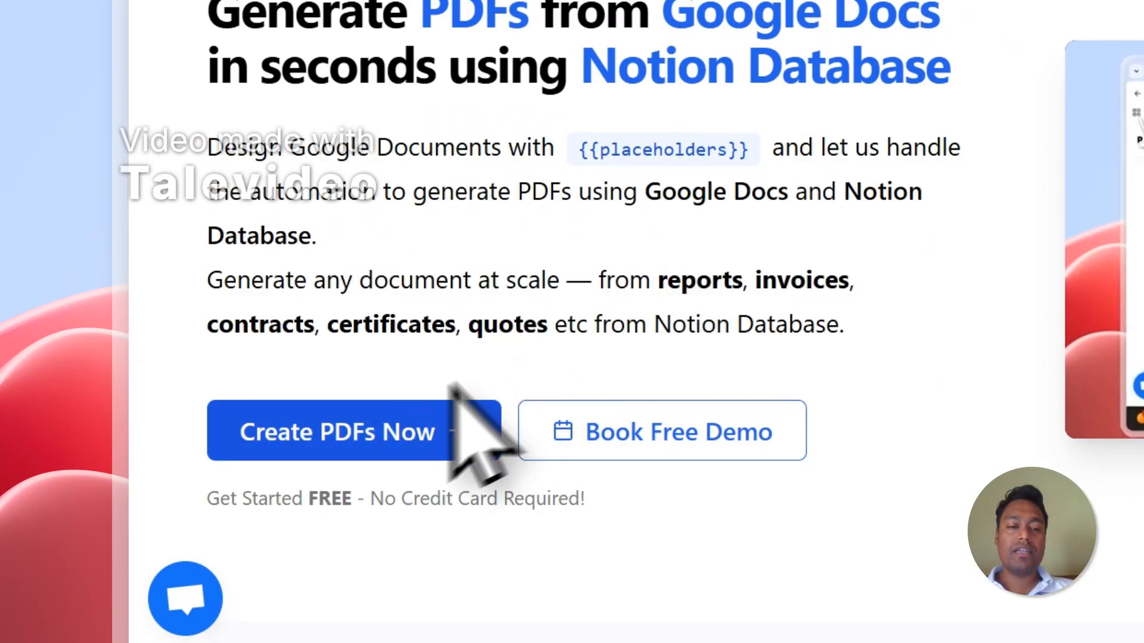
- Start creating PDFs in PDFOutput by signing in with a Google account and approving the requested access
click(471, 422)
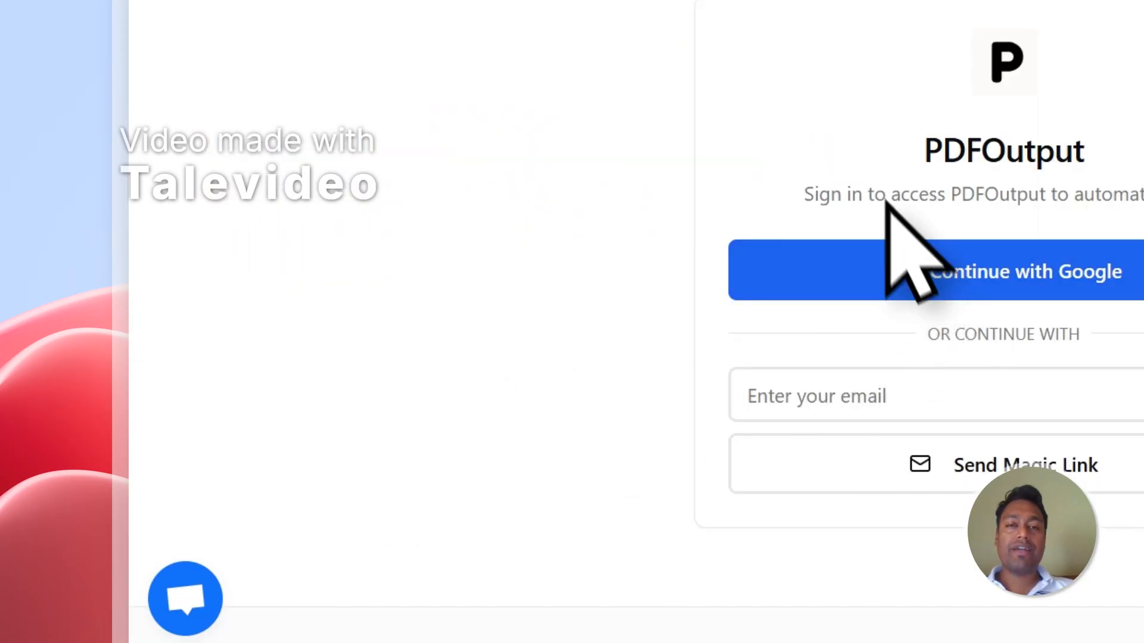
click(888, 246)
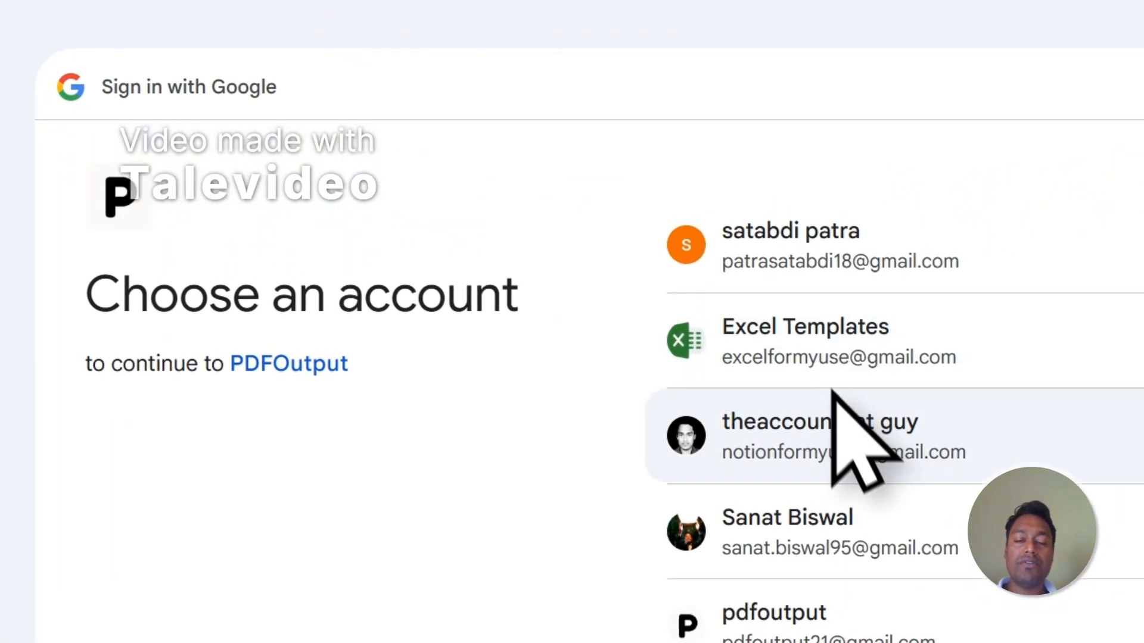
click(785, 422)
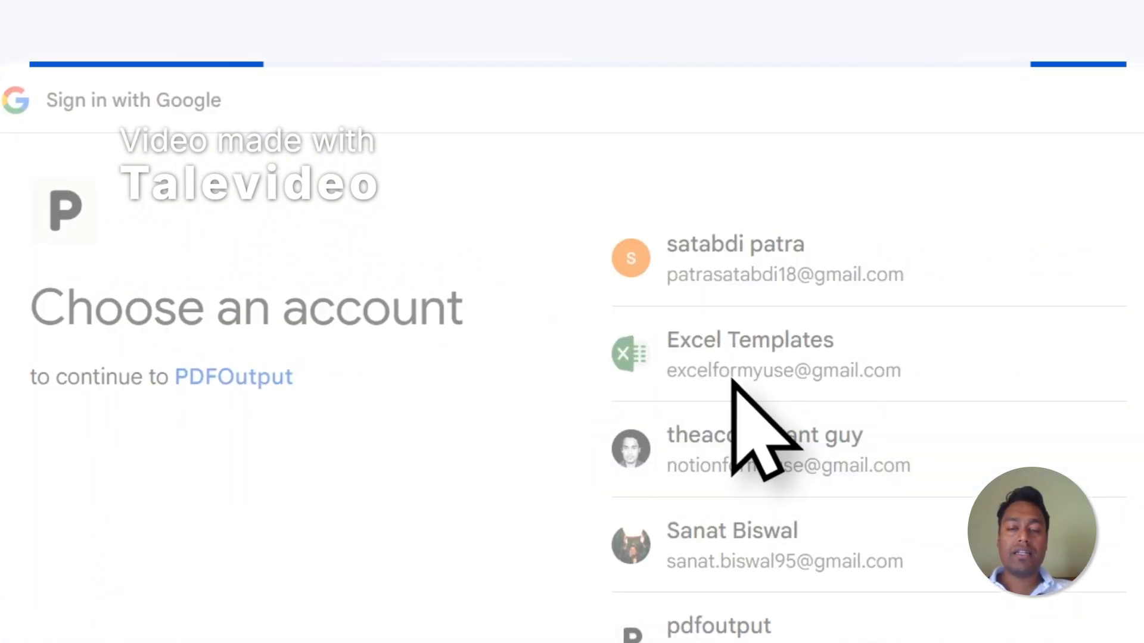
click(956, 544)
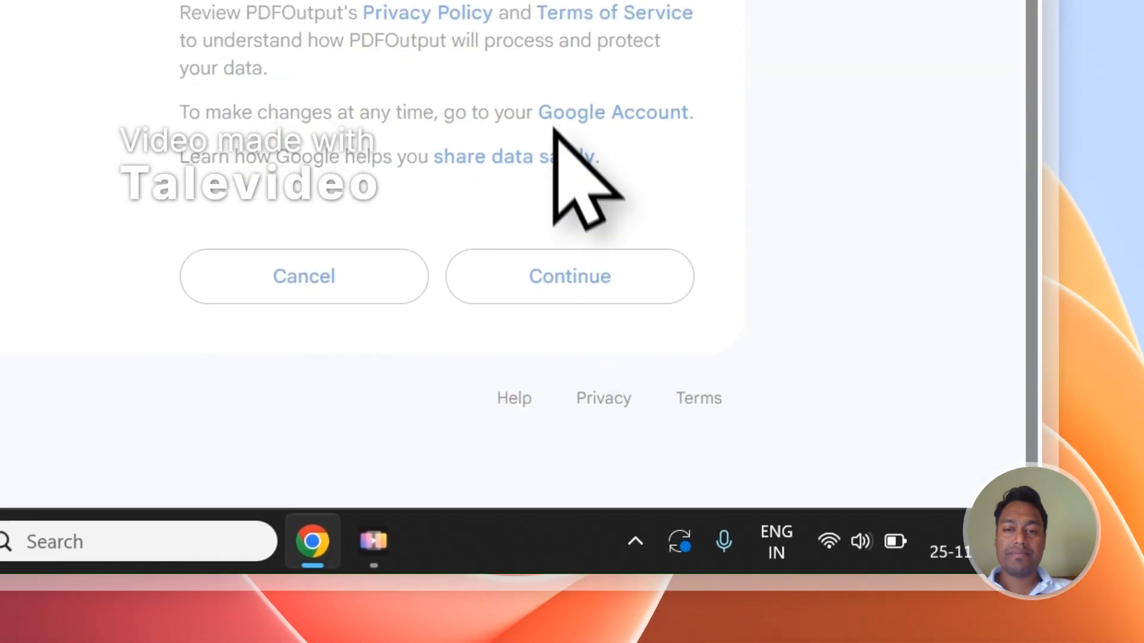
click(588, 262)
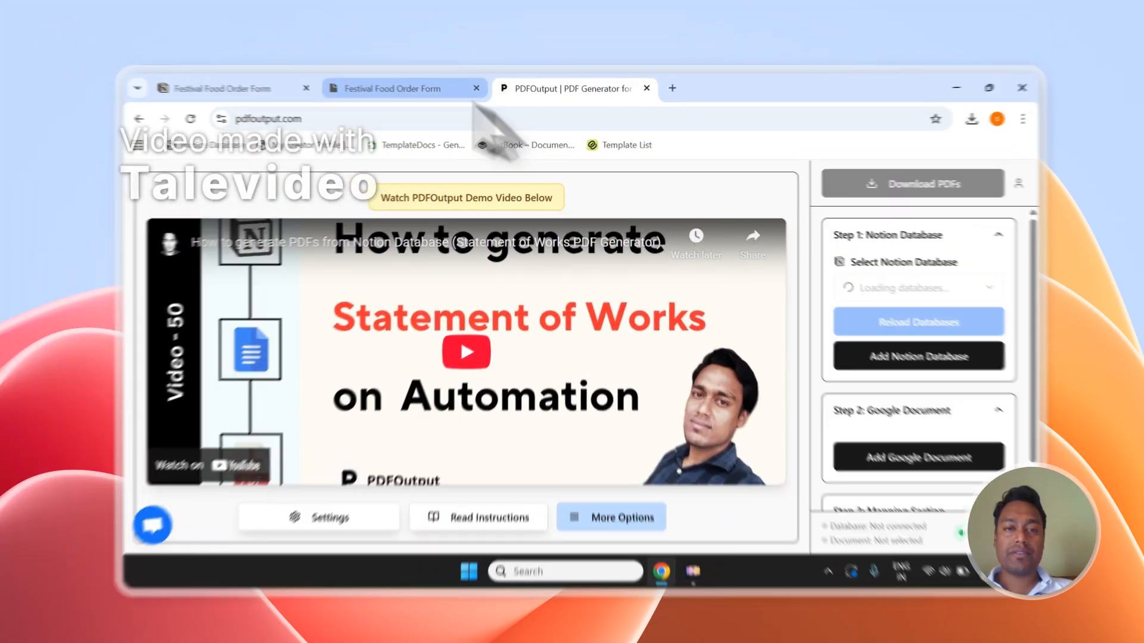
- Check the Festival Food Order Form page in Notion and start adding a Notion database in PDFOutput
click(405, 88)
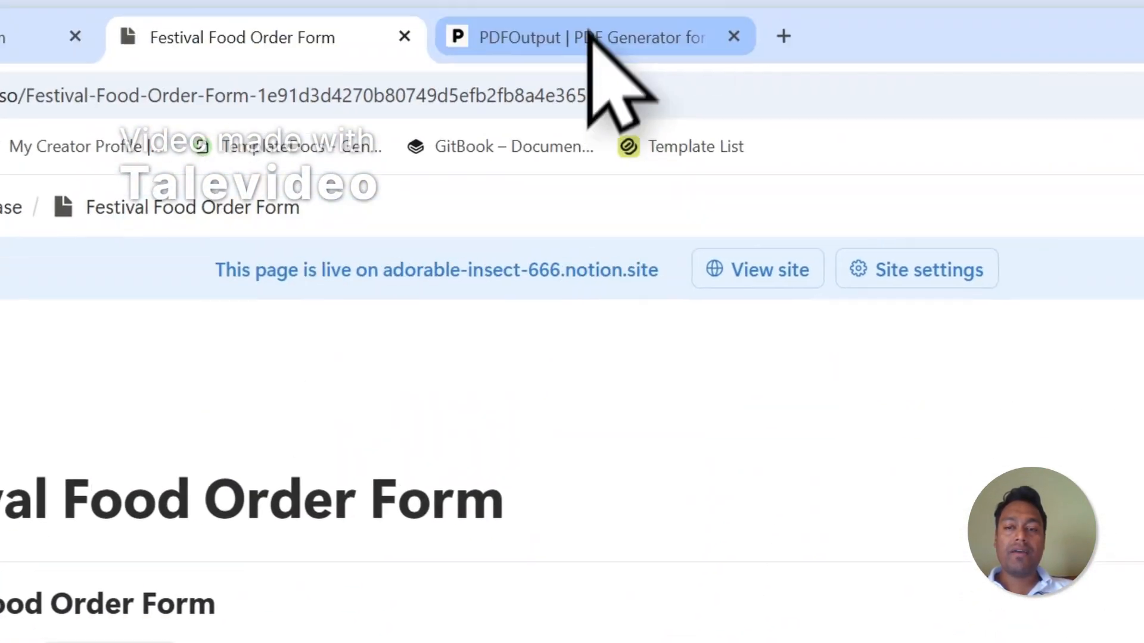
click(589, 37)
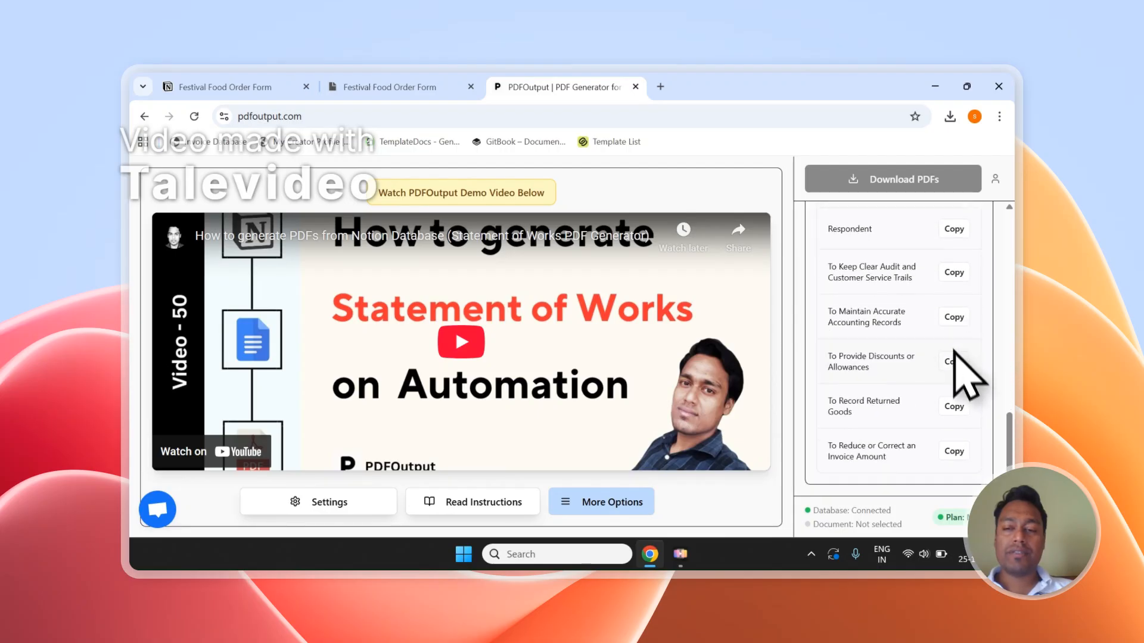
scroll(914, 378, up, 10)
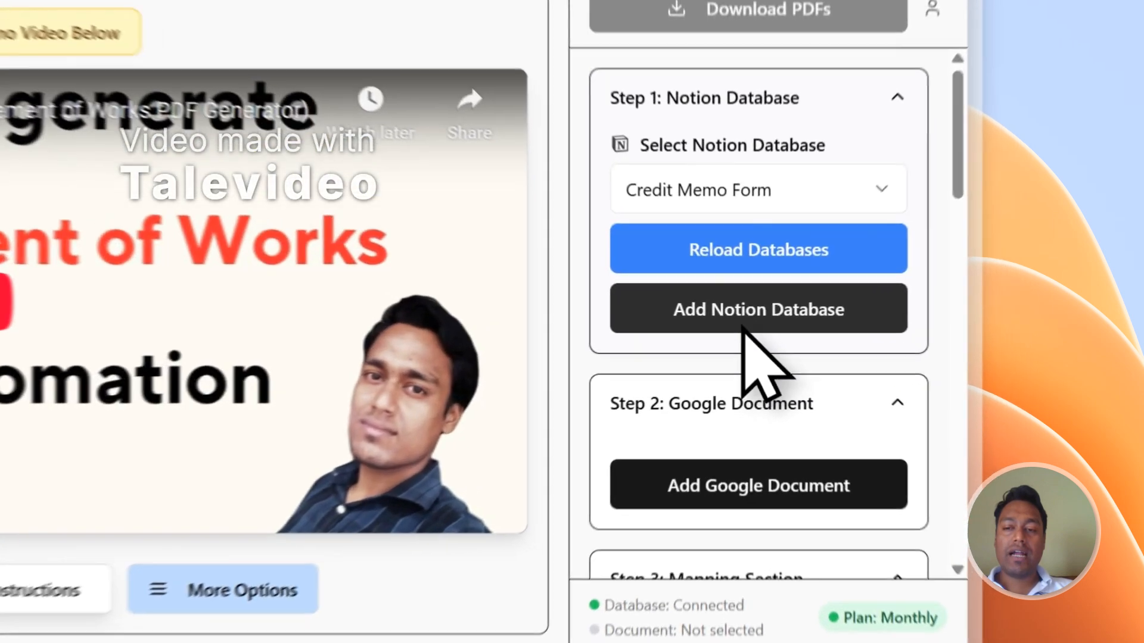
click(894, 351)
- Copy the page title "Festival Food Order Form" from the Notion page
click(399, 81)
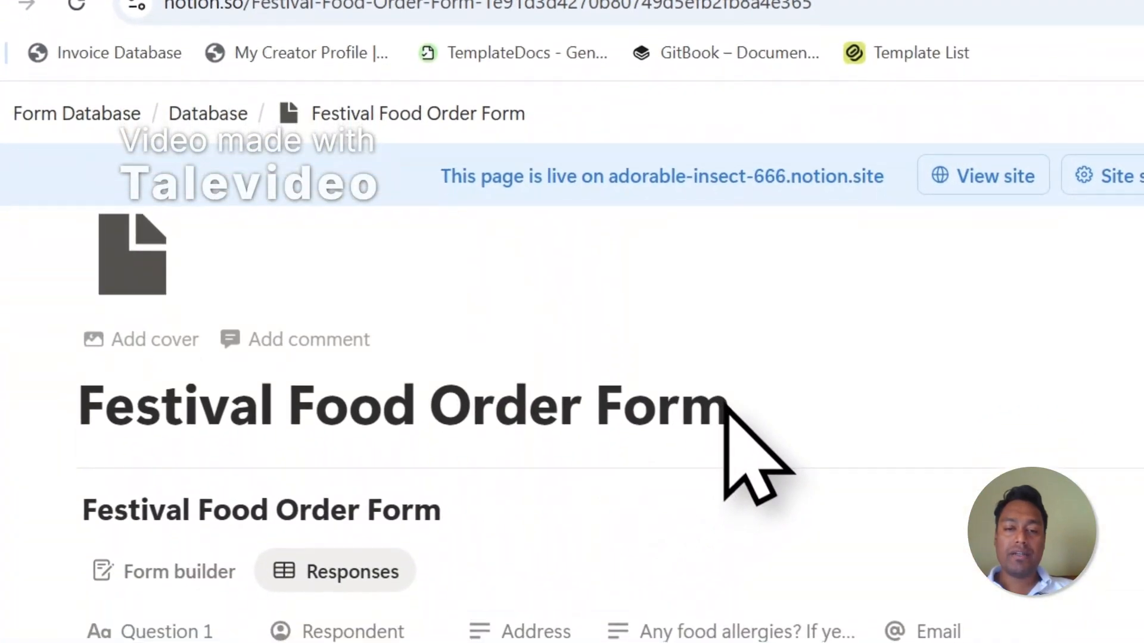
double_click(672, 603)
drag(701, 404, 241, 405)
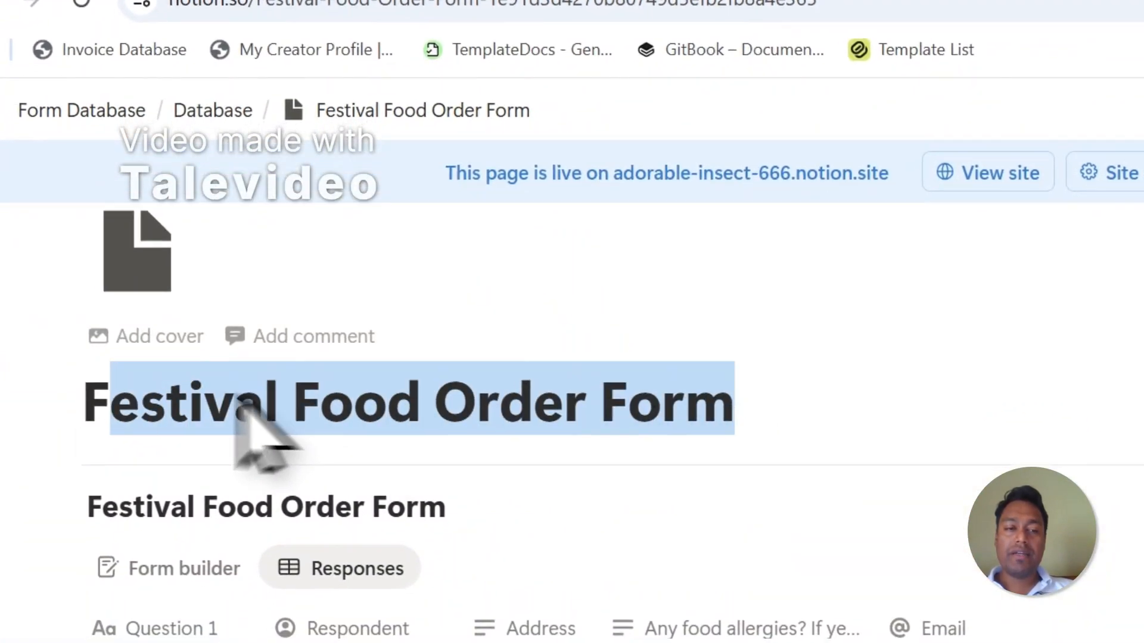
right_click(247, 411)
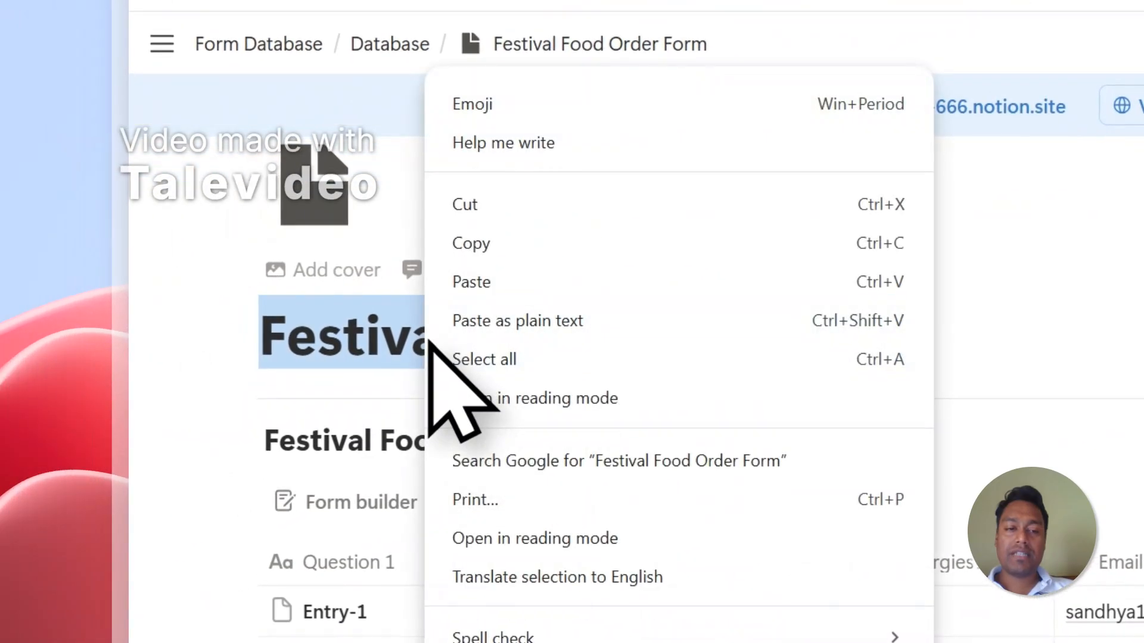
click(486, 243)
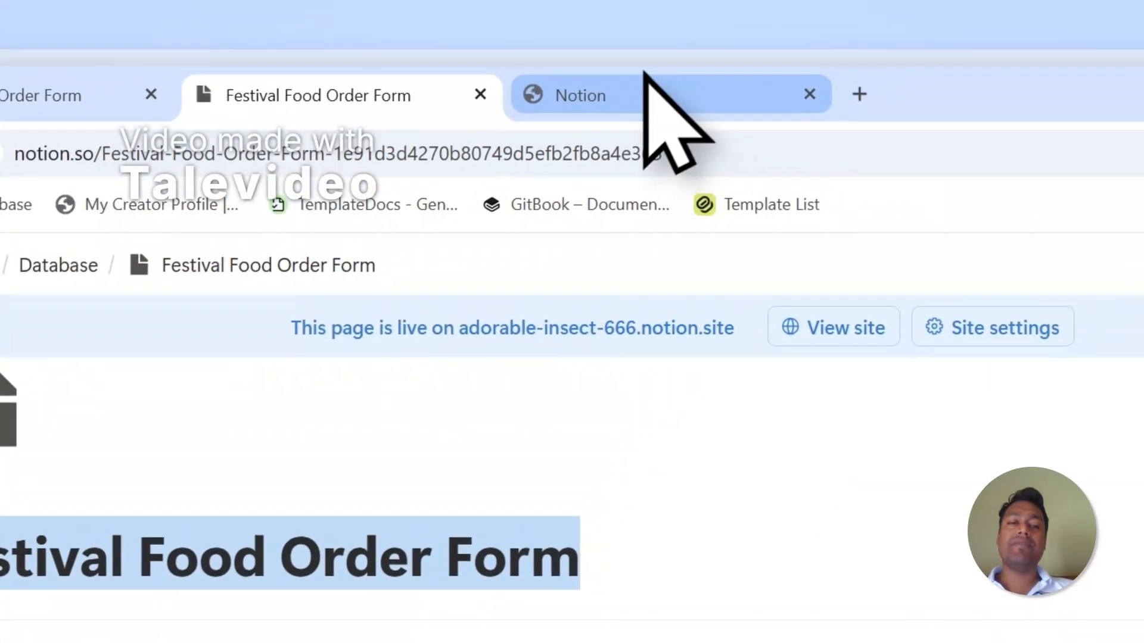
- In Notion's PDFOutput authorization, search for "Festival Food Order Form" and add the page located under Form Database / Database
click(643, 92)
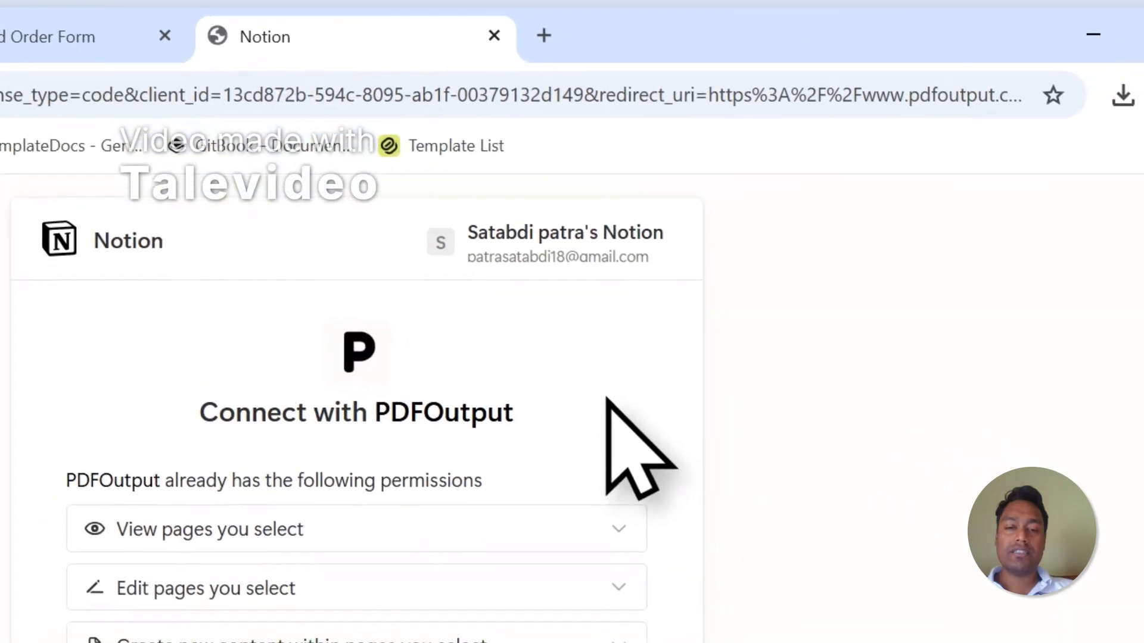
click(372, 519)
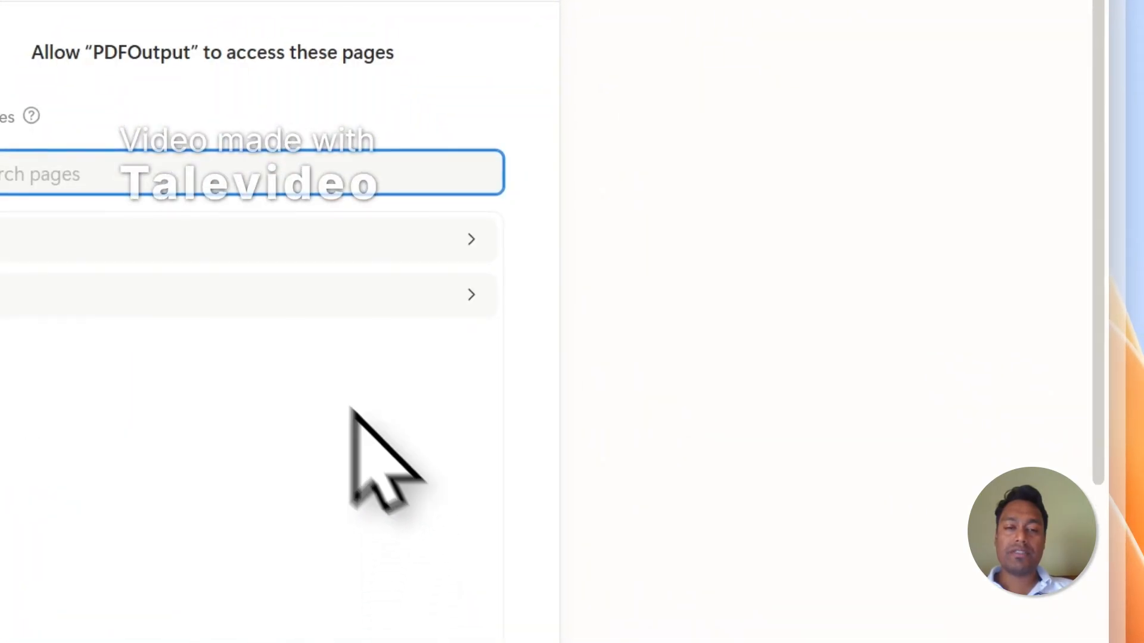
right_click(22, 187)
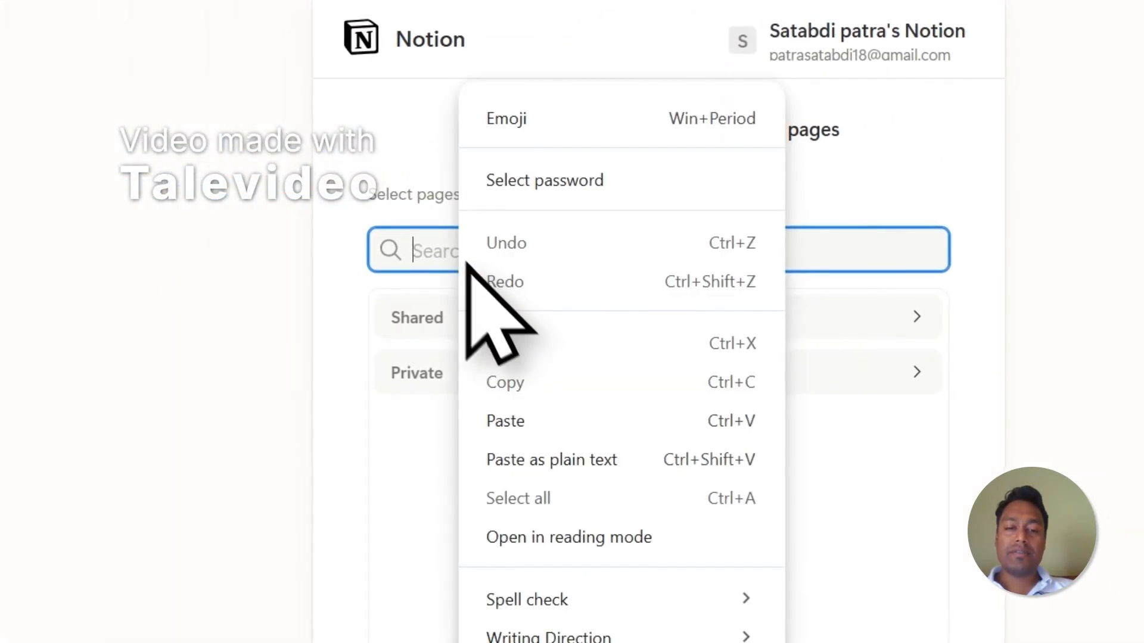
click(569, 425)
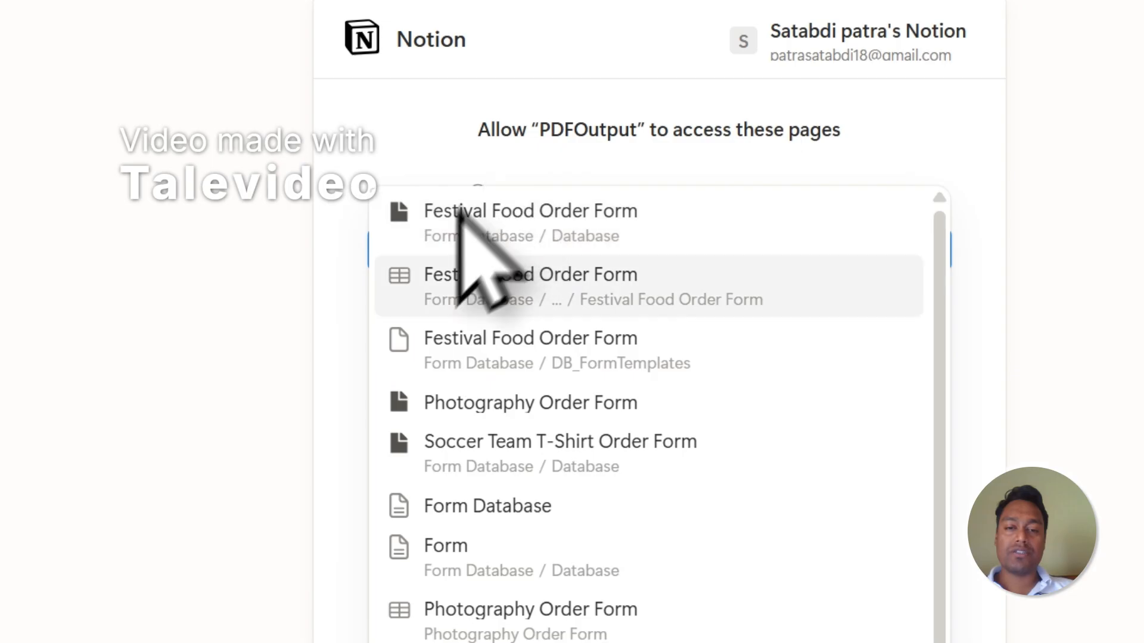
click(675, 242)
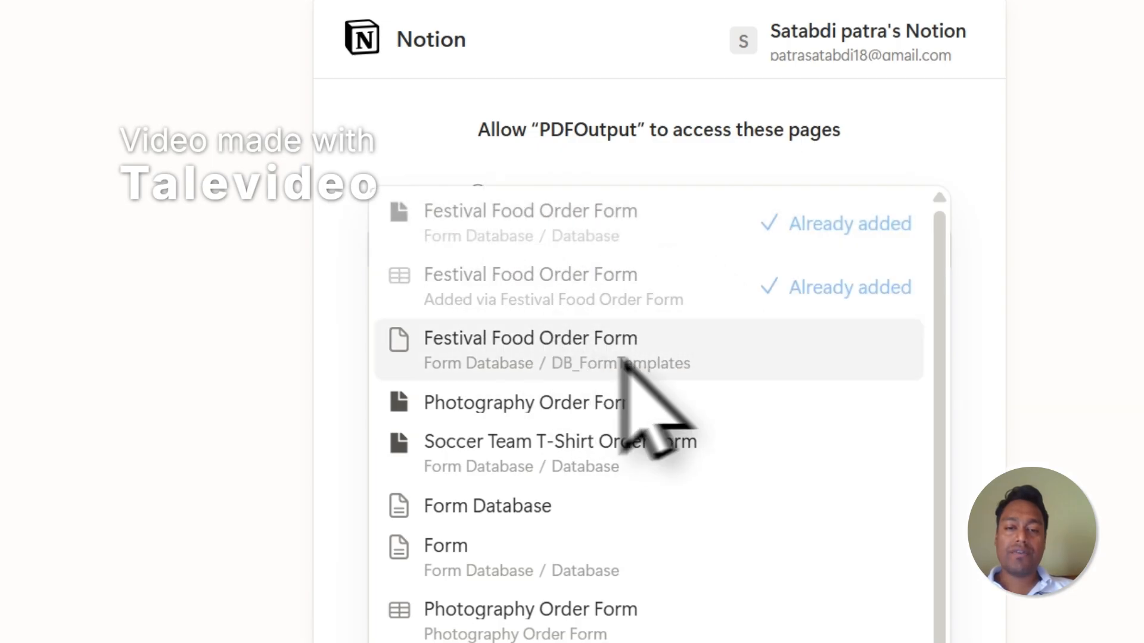
click(824, 134)
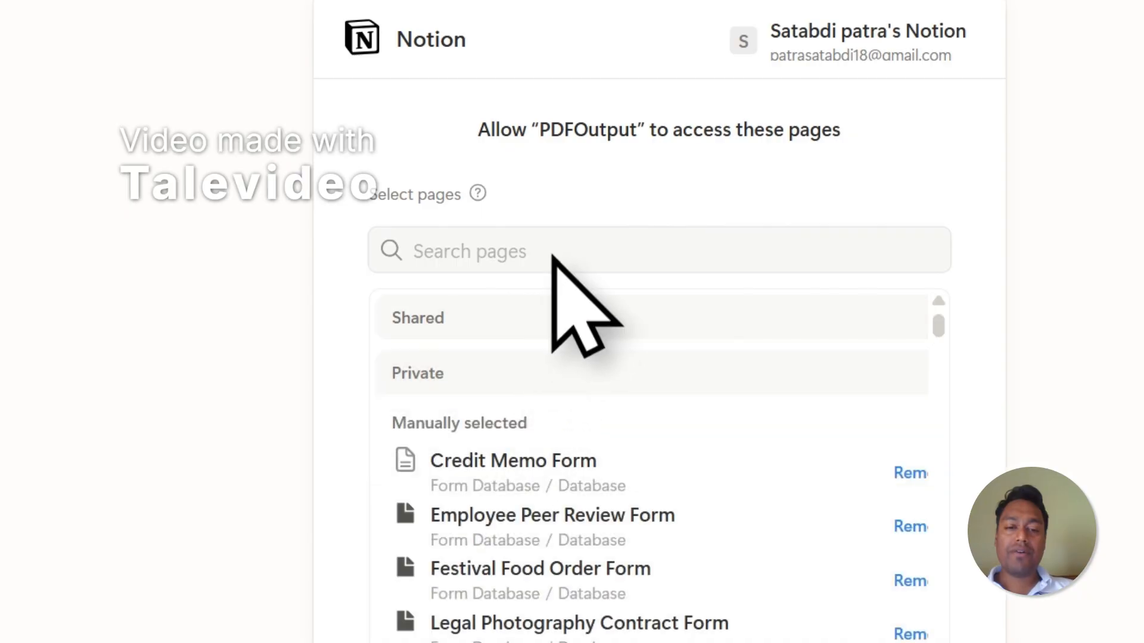
- Review the manually selected pages and the top level pages offered for PDFOutput access
scroll(551, 253, down, 3)
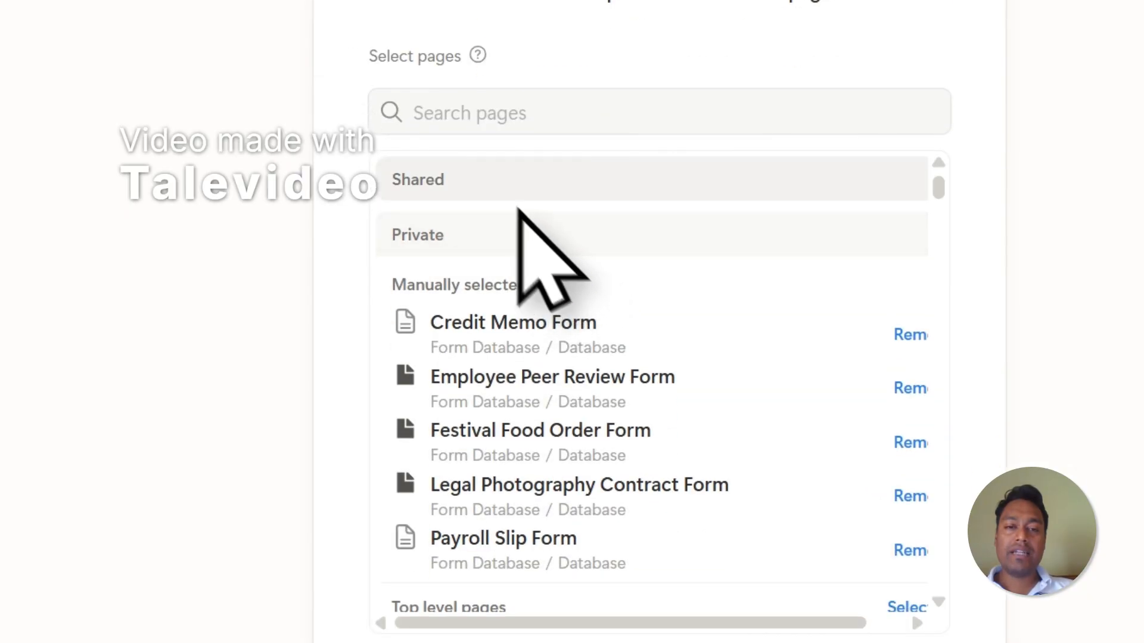
click(473, 119)
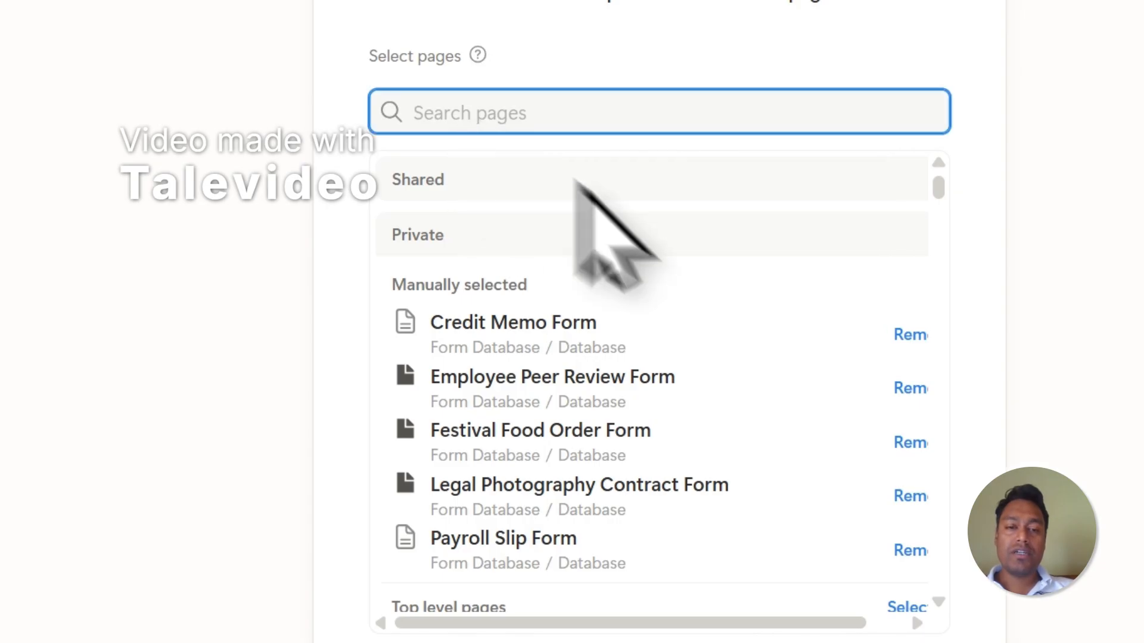
scroll(607, 239, down, 5)
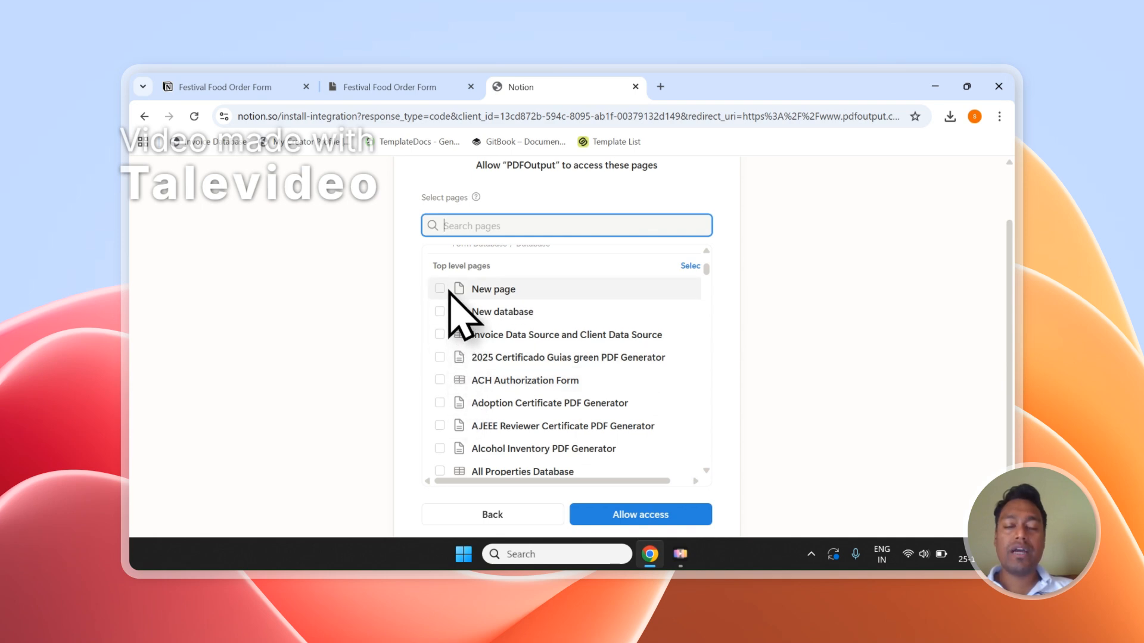
- Check that Festival Food Order Form is among the manually selected pages and compare it with the Notion page title
scroll(536, 340, up, 4)
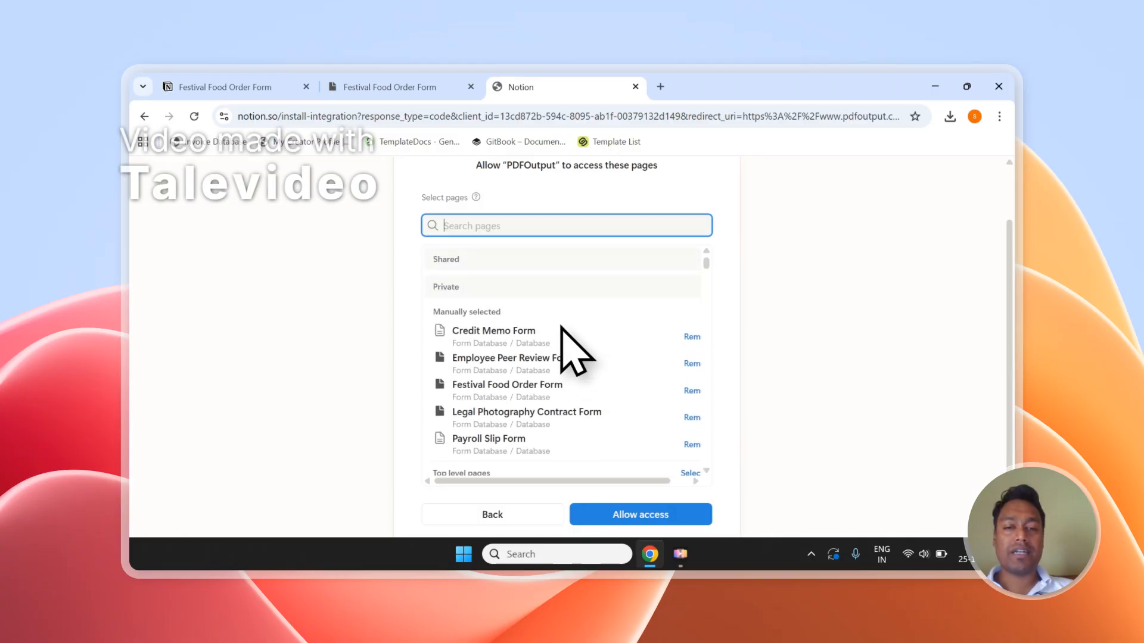
scroll(503, 230, up, 1)
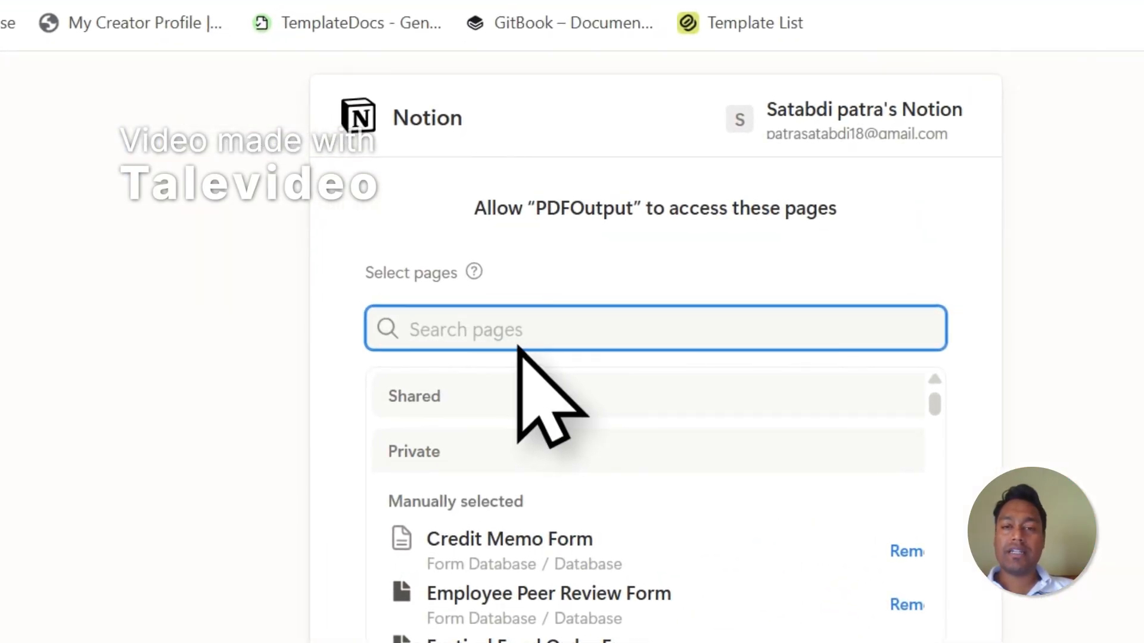
click(429, 98)
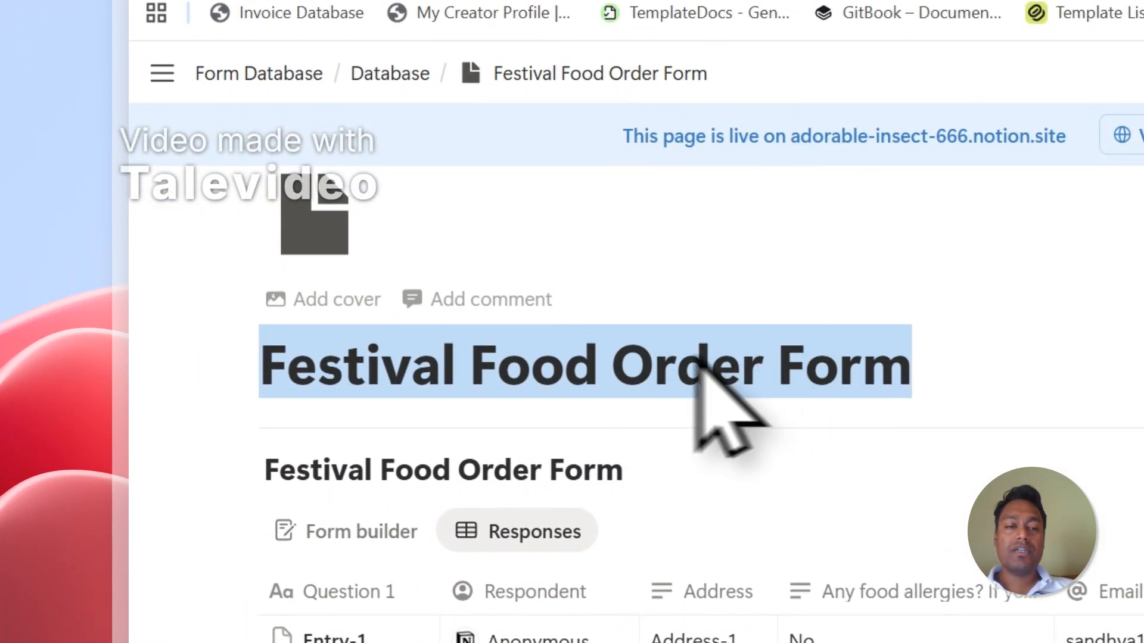
click(612, 365)
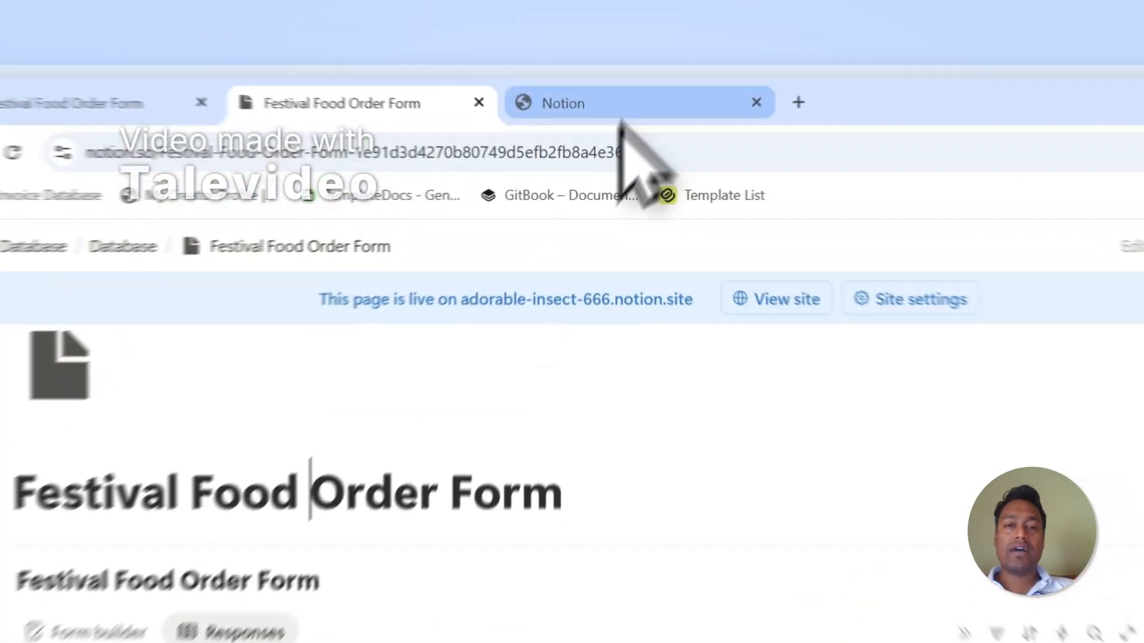
- Return to the Notion authorization page and allow PDFOutput access to the selected pages
click(554, 90)
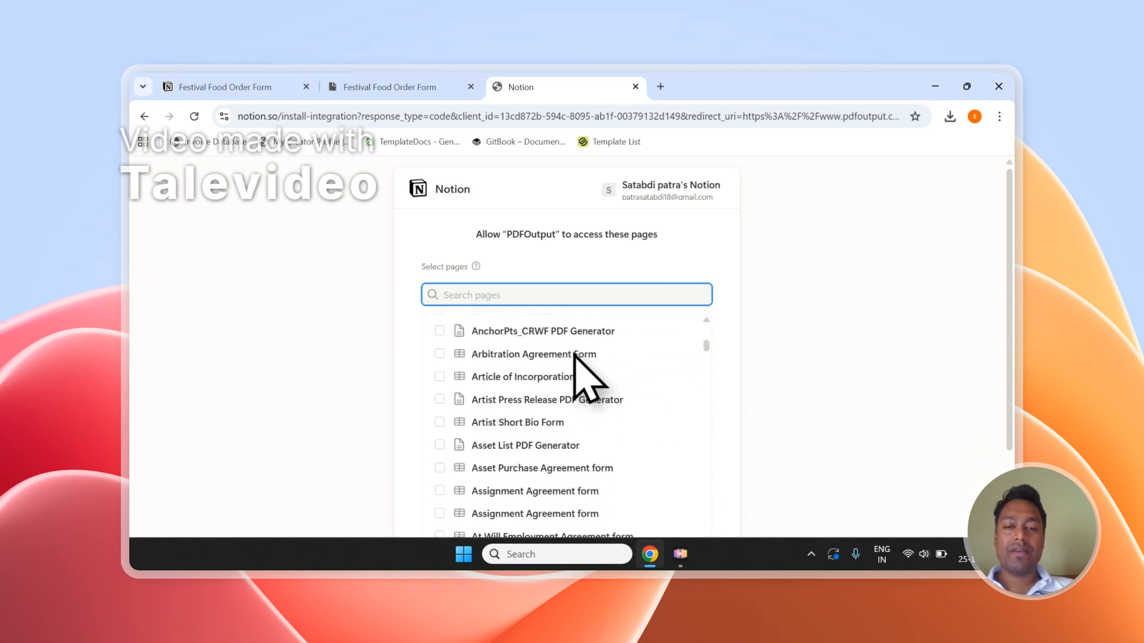
scroll(576, 351, down, 2)
click(640, 484)
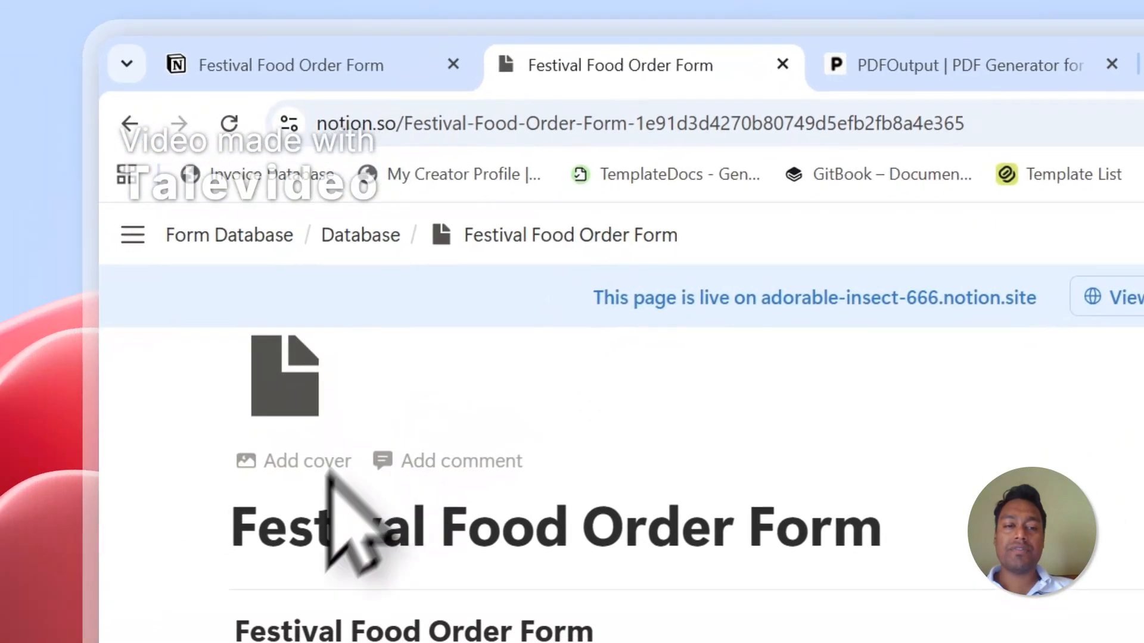
- Recheck the page title in Notion and look for Festival Food Order Form among the databases listed in PDFOutput
drag(238, 545, 897, 550)
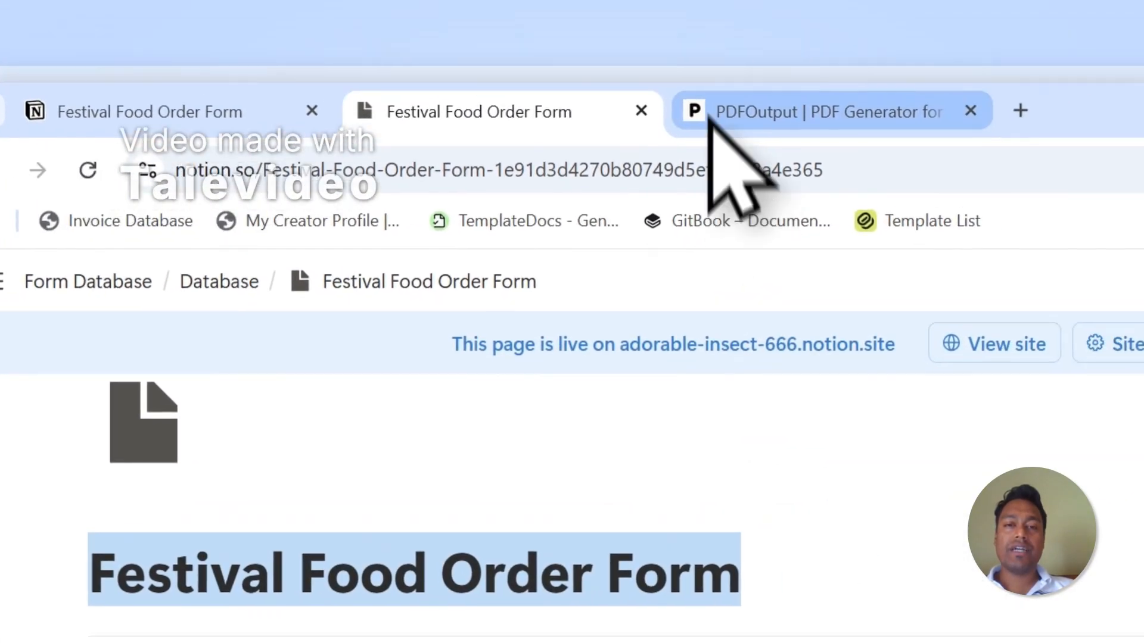
click(711, 113)
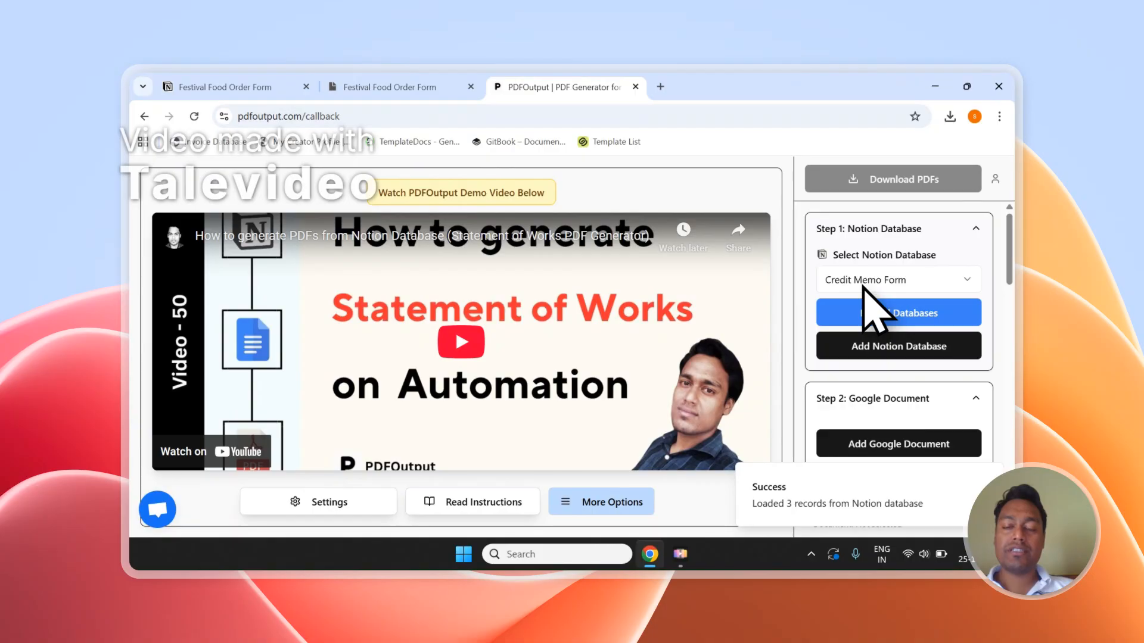
click(864, 281)
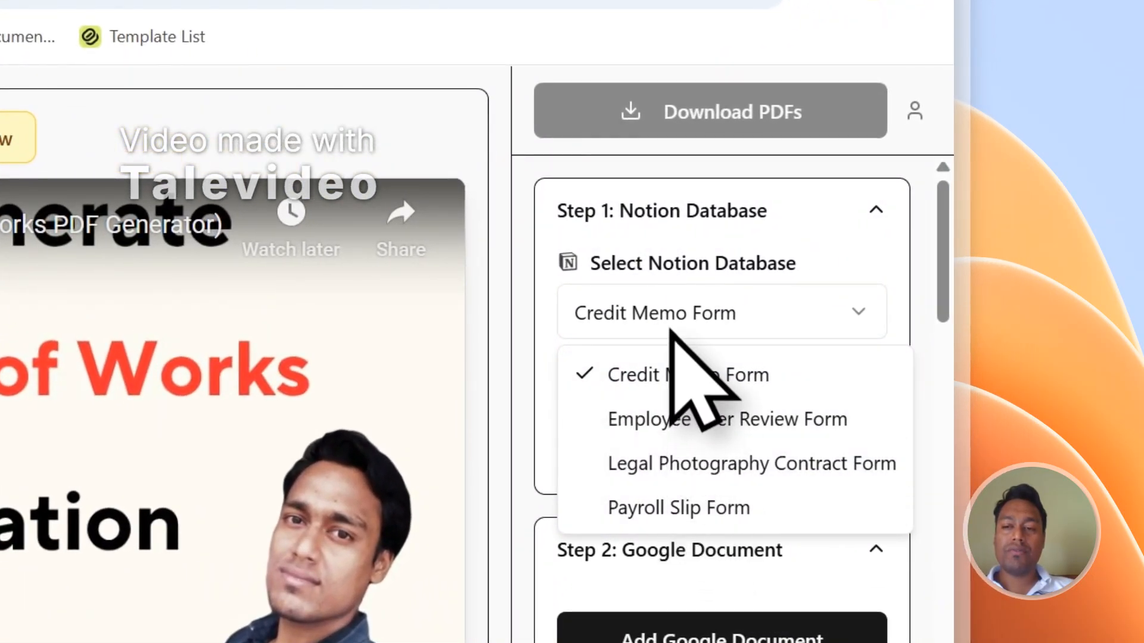
click(670, 331)
click(679, 390)
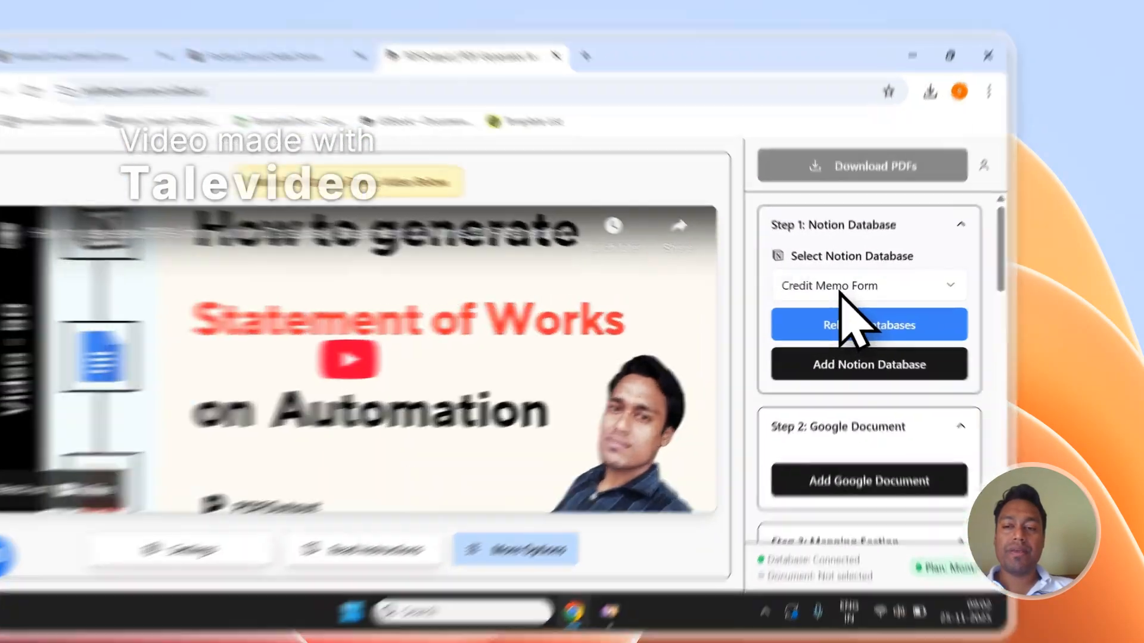
- Reload the PDFOutput page and select Festival Food Order Form as the Notion database
click(873, 285)
click(872, 284)
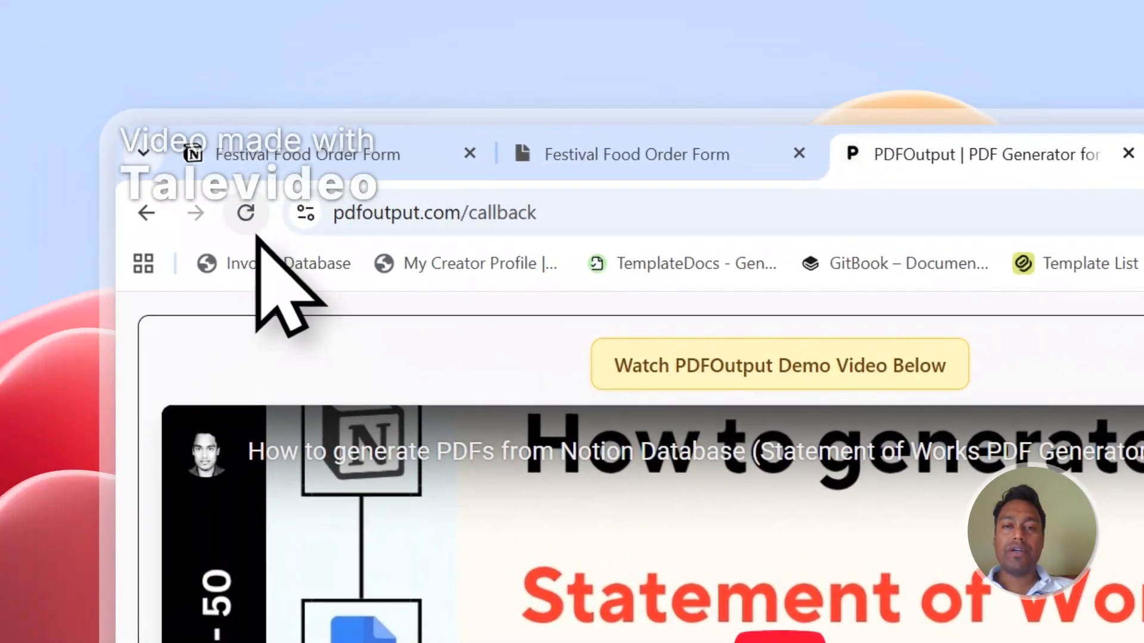
click(256, 216)
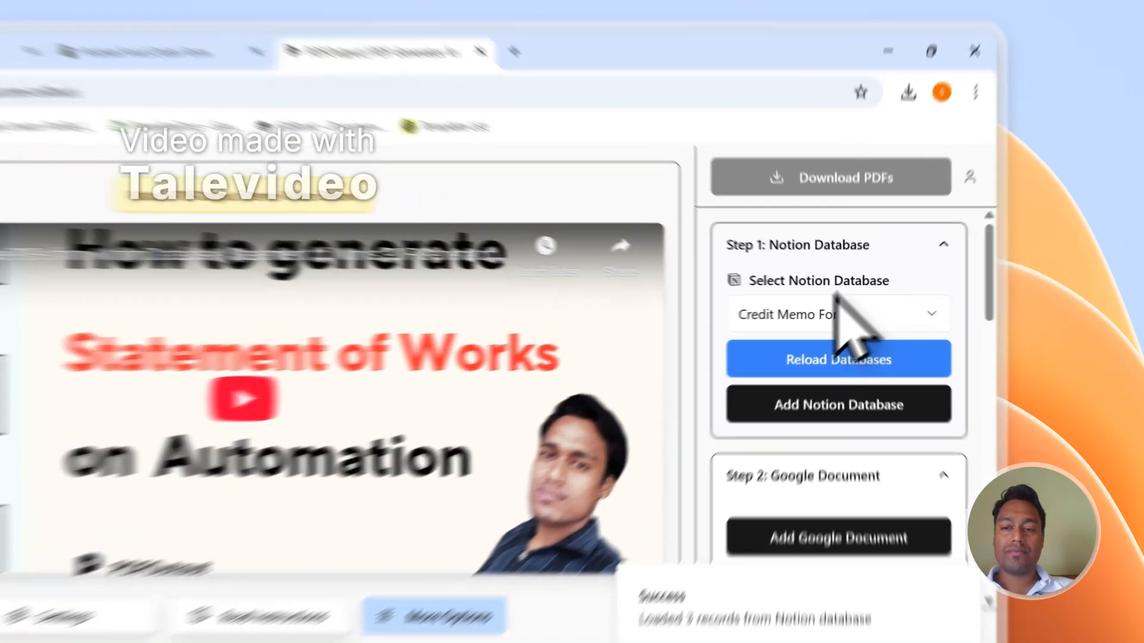
click(874, 281)
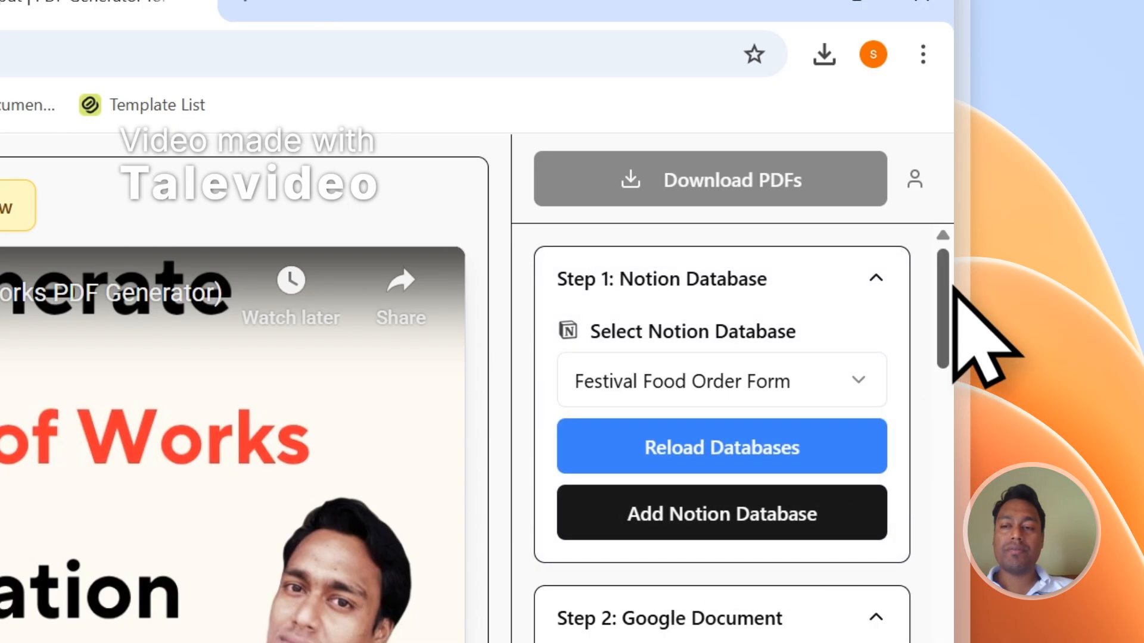
- Review the Festival Food Order Form properties offered for copying in PDFOutput's mapping section
drag(945, 287, 945, 453)
scroll(794, 225, up, 10)
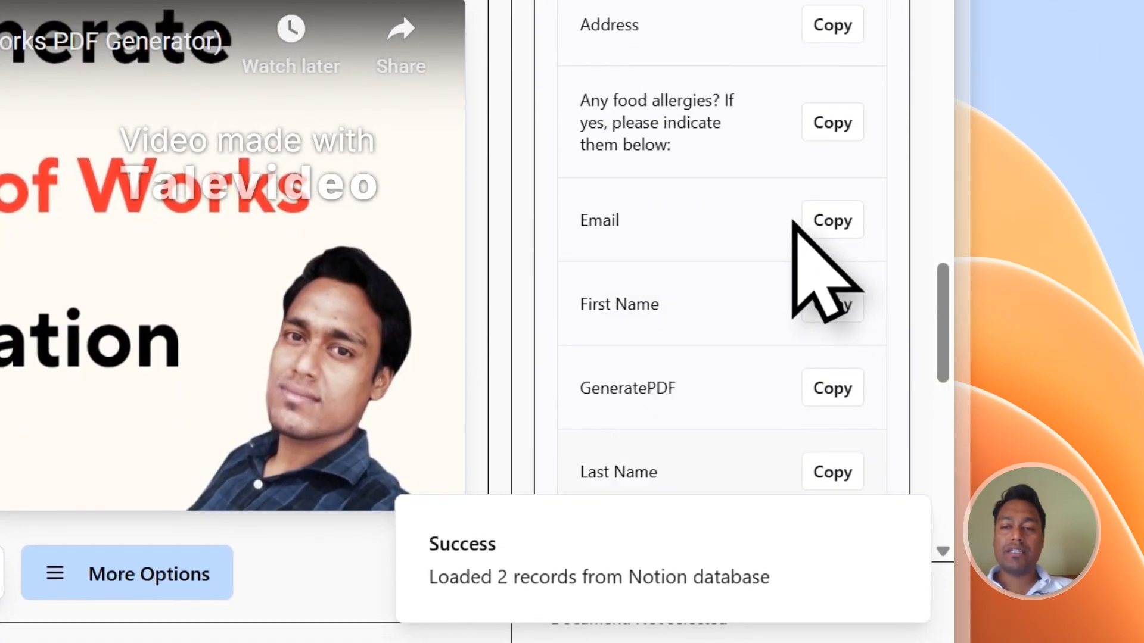
scroll(709, 161, down, 7)
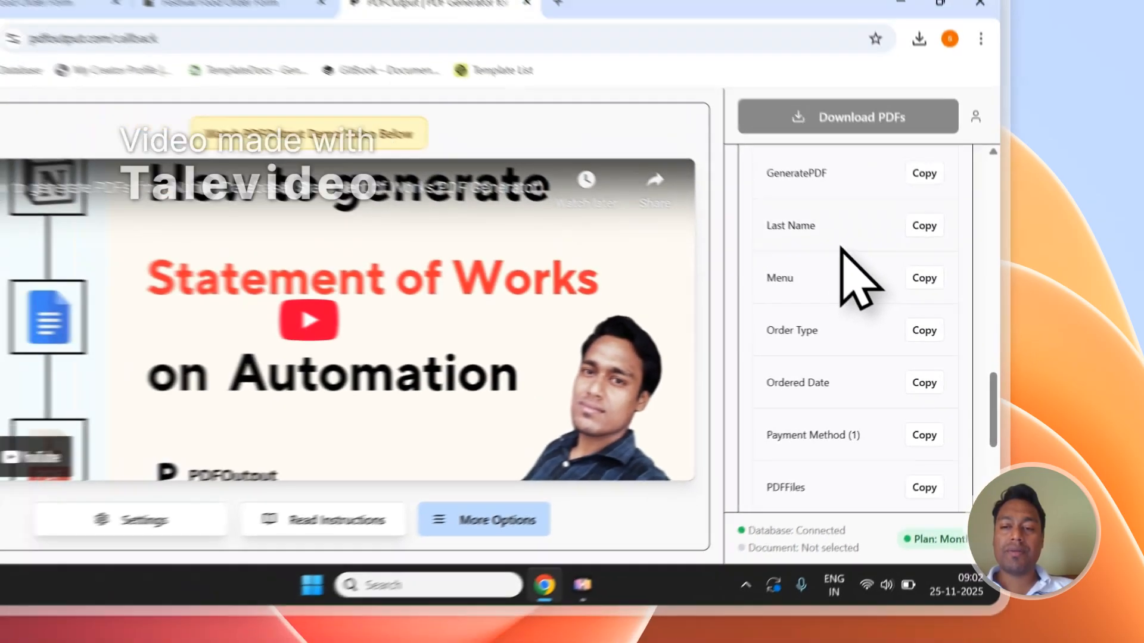
scroll(688, 388, up, 3)
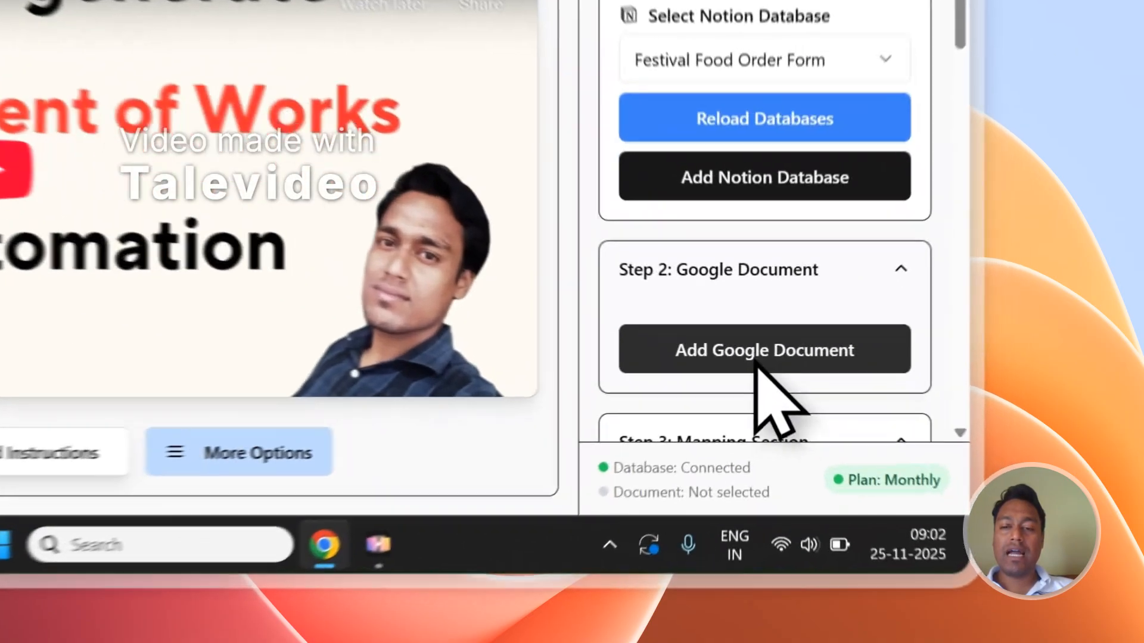
- Browse the existing Google documents, dismiss the file picker, and add the recommended demo document instead
click(893, 449)
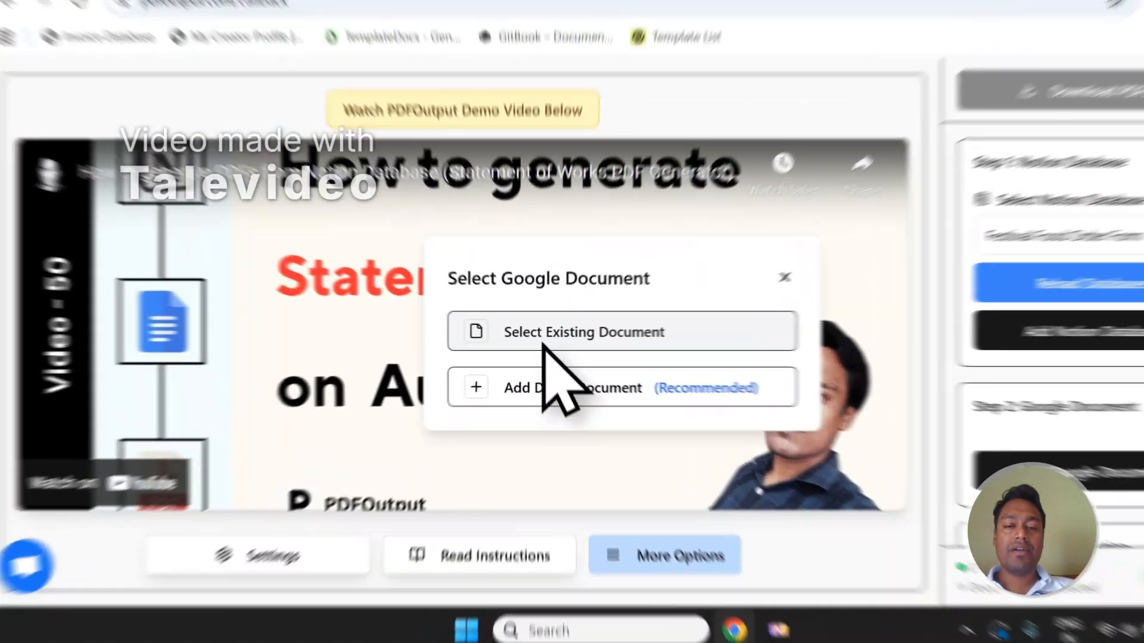
click(556, 348)
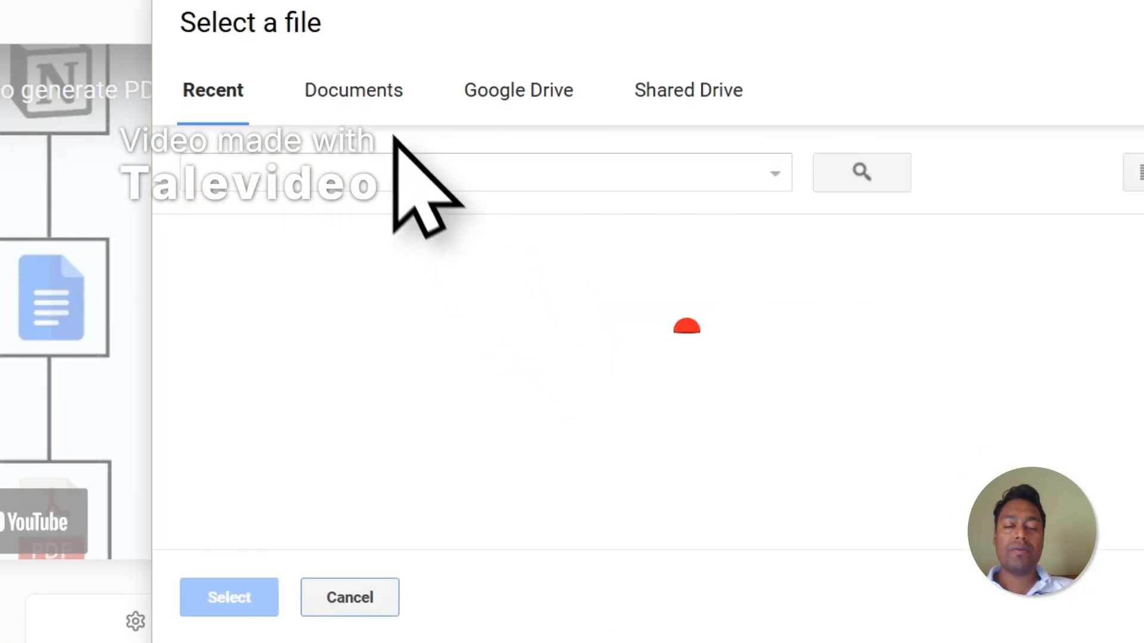
click(379, 105)
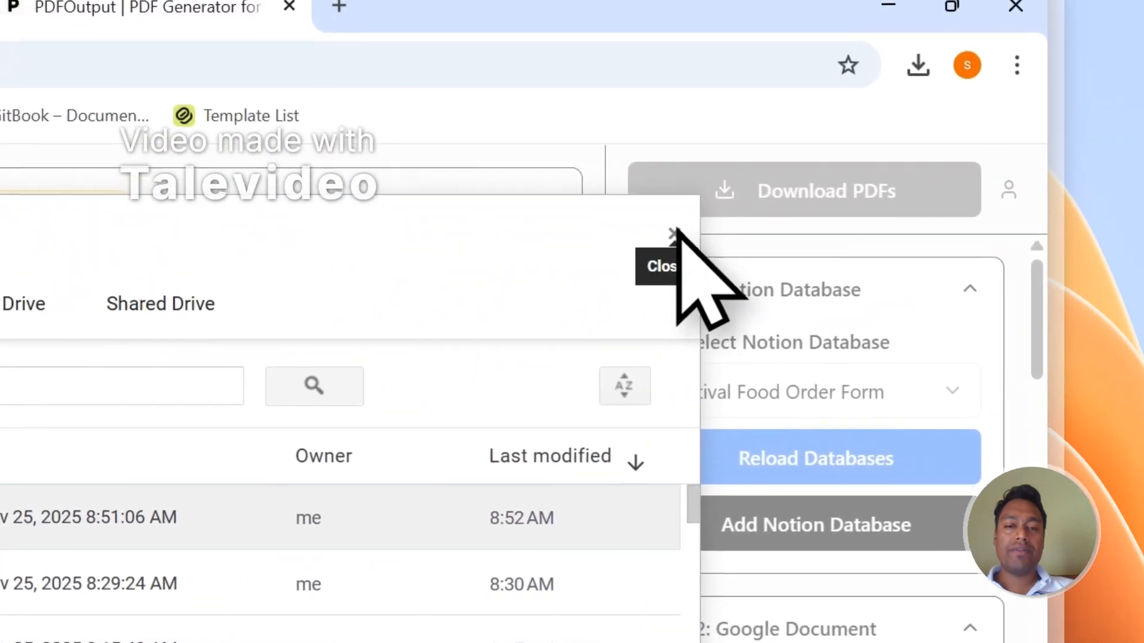
click(777, 161)
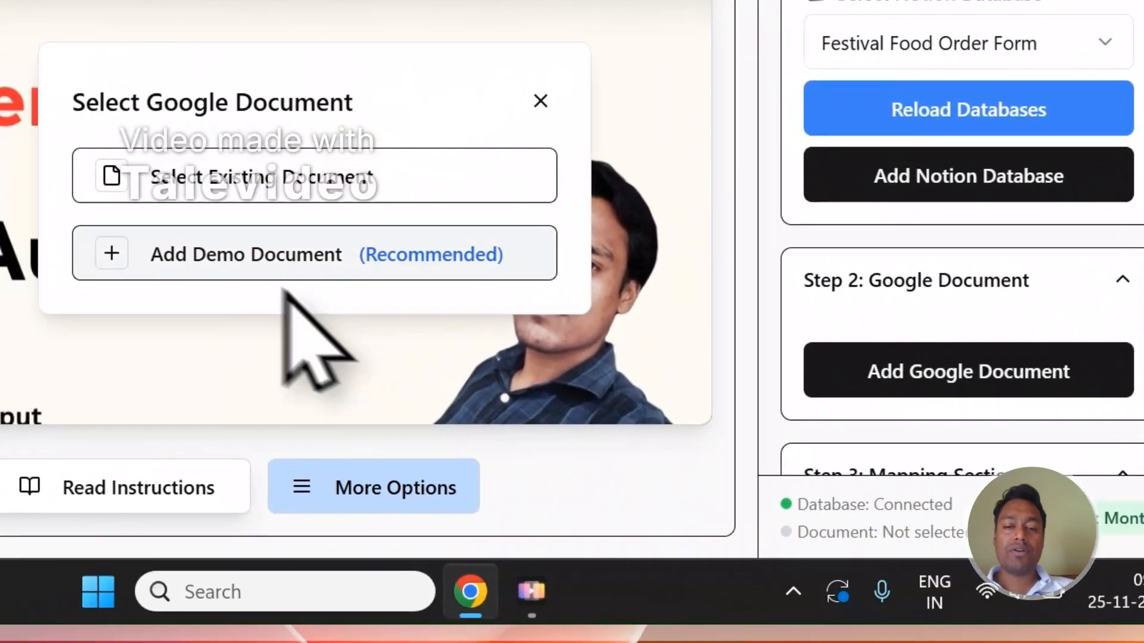
click(68, 361)
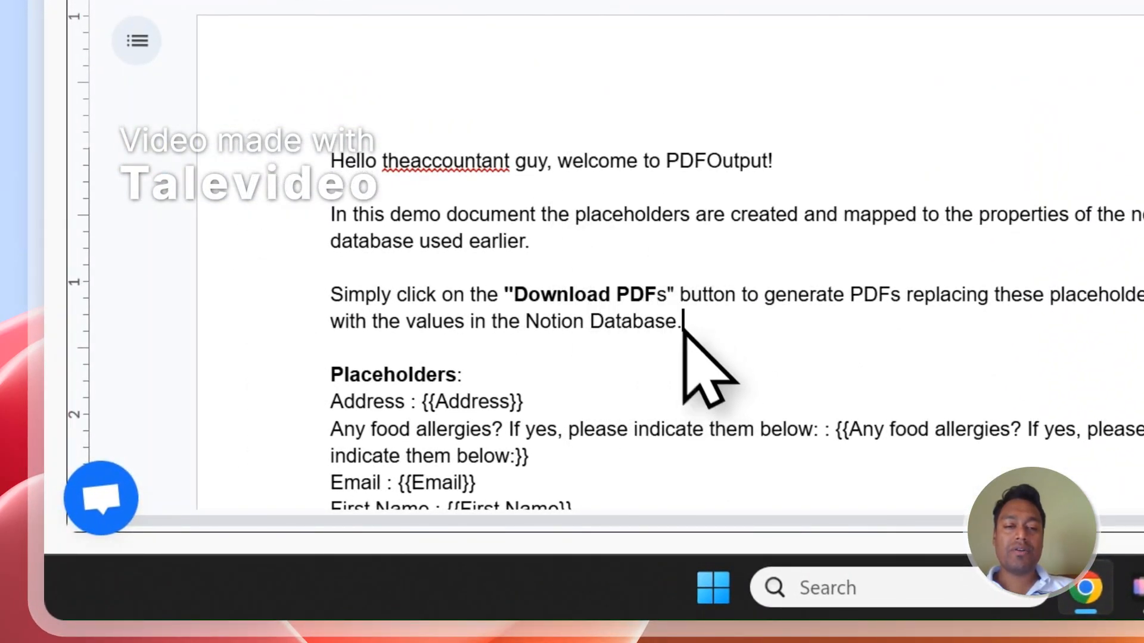
- Delete the greeting and introductory paragraphs above the Placeholders heading in the demo document
drag(684, 327, 411, 205)
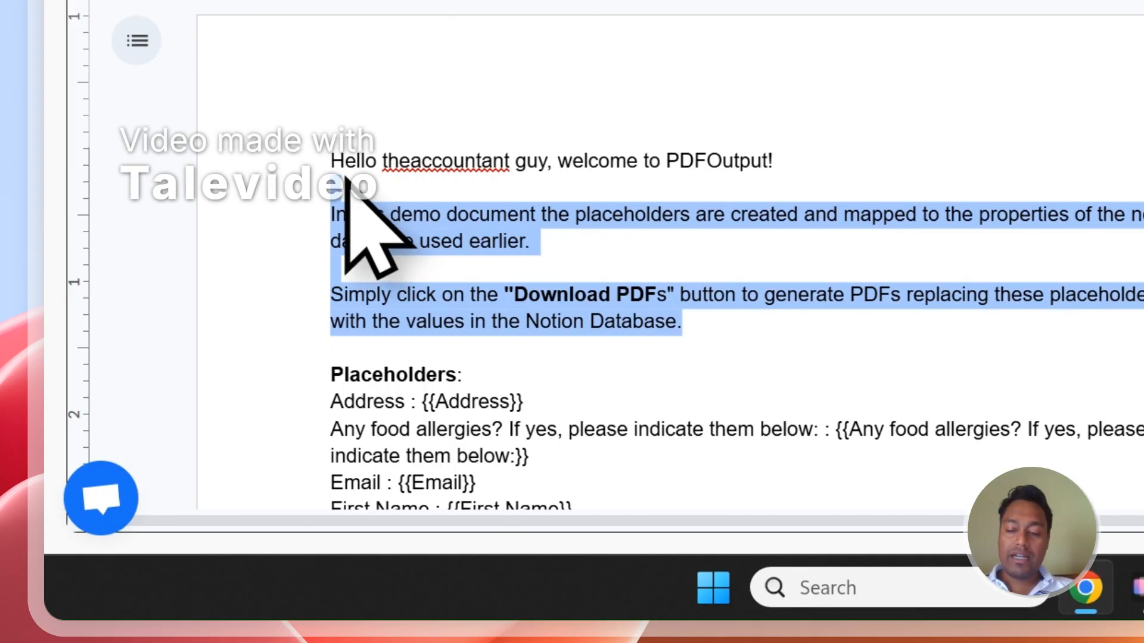
key(BackSpace)
drag(775, 162, 347, 178)
key(Delete)
key(Delete)
key(Delete)
key(Delete)
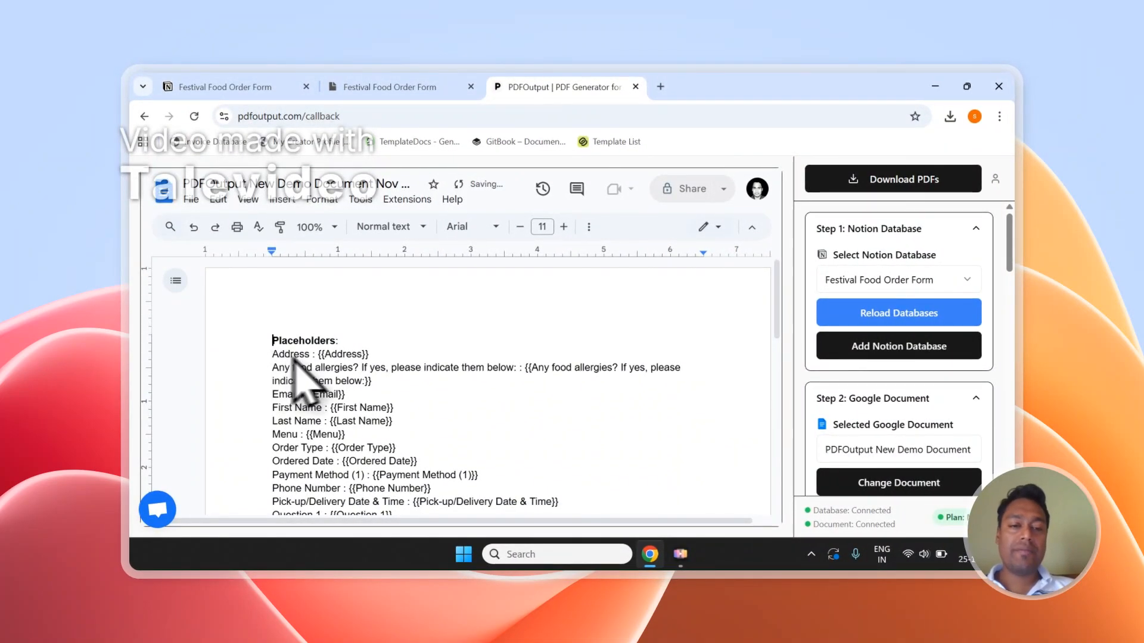
- Examine the Address, food allergies and Email placeholders in the demo document and compare them with the Notion form page
scroll(310, 357, down, 2)
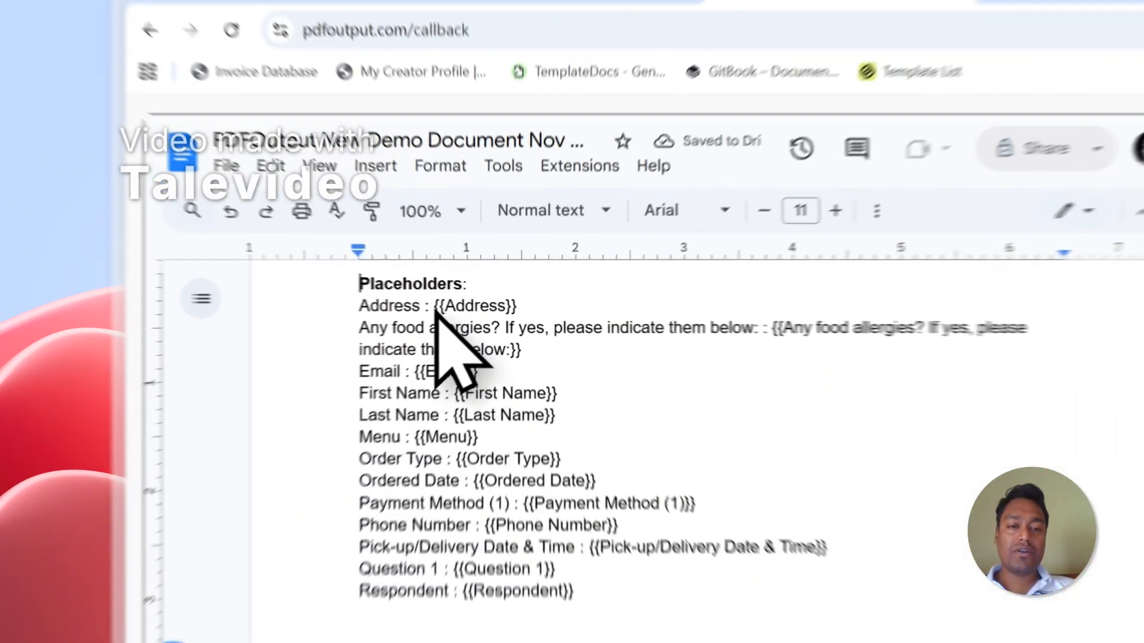
drag(318, 286, 369, 285)
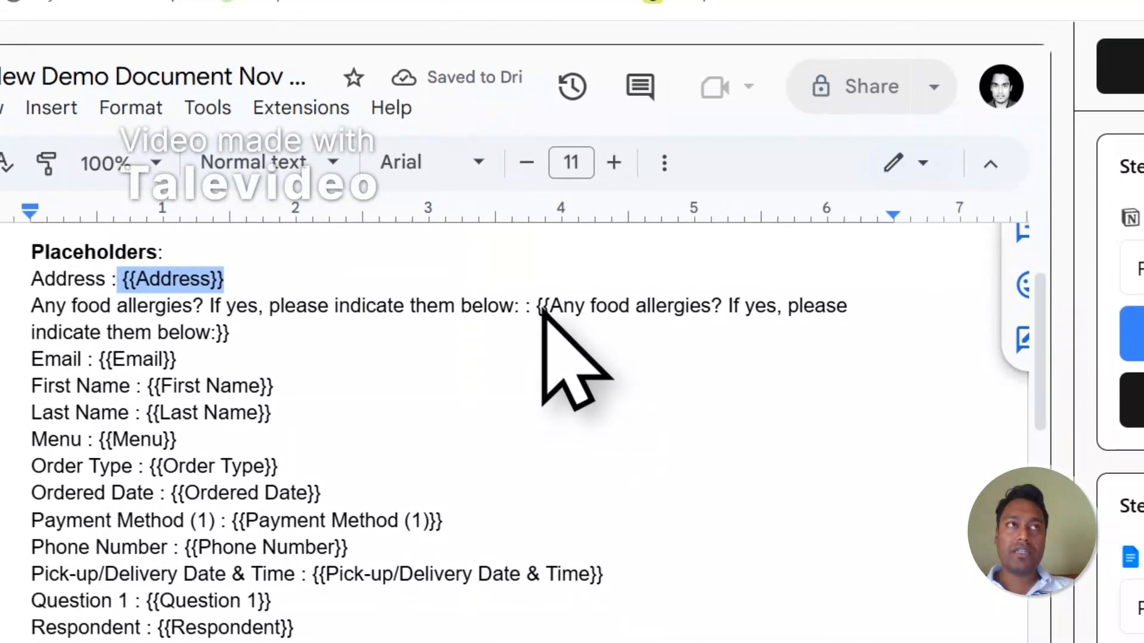
drag(595, 312, 243, 365)
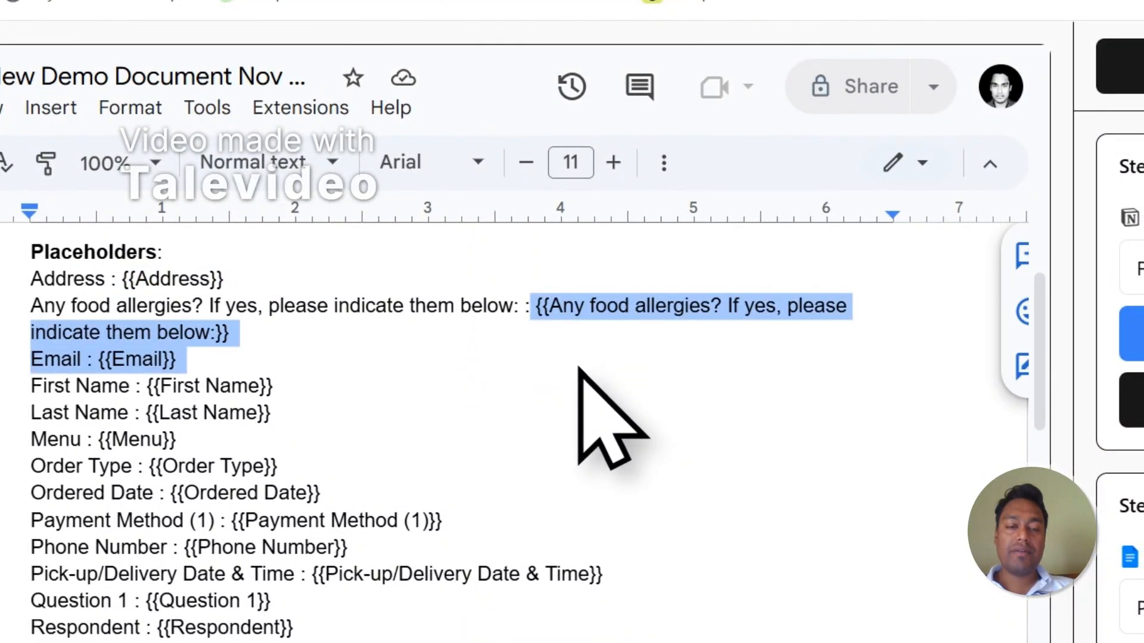
click(459, 82)
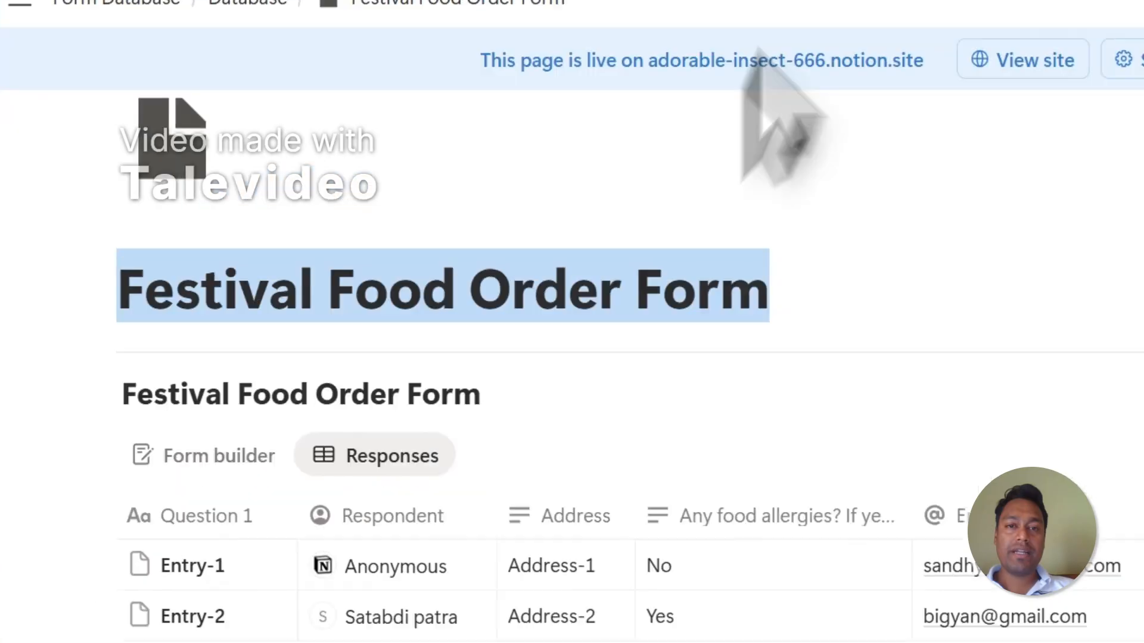
click(648, 101)
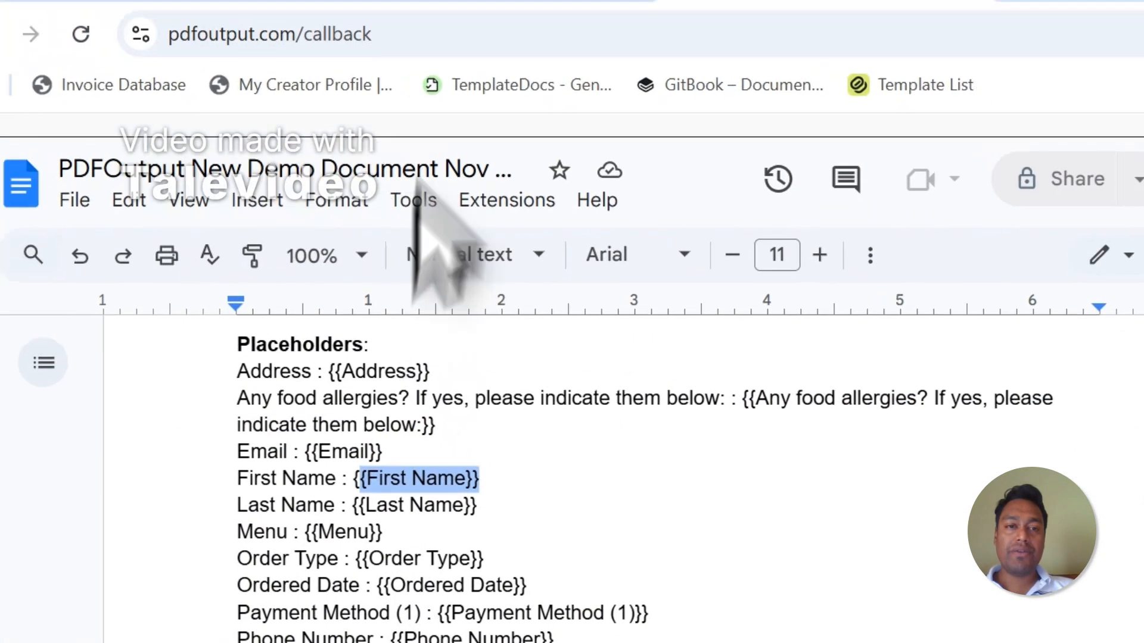
- Compare the First Name and Last Name placeholders with the matching columns in Notion's Responses table
click(560, 94)
scroll(768, 474, down, 2)
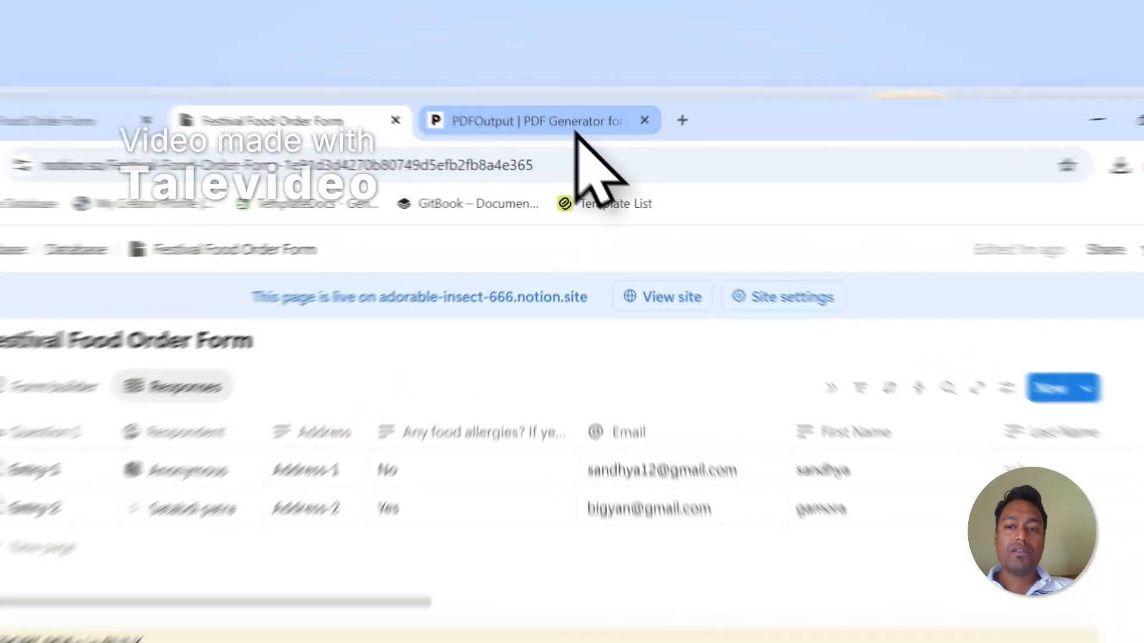
click(596, 92)
click(428, 325)
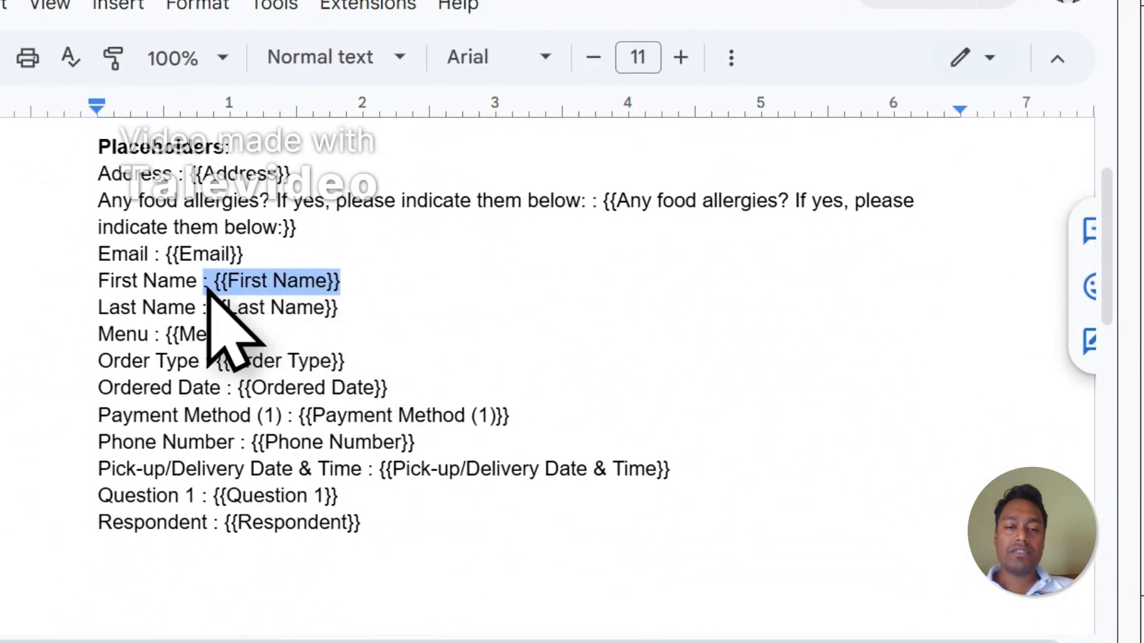
click(569, 80)
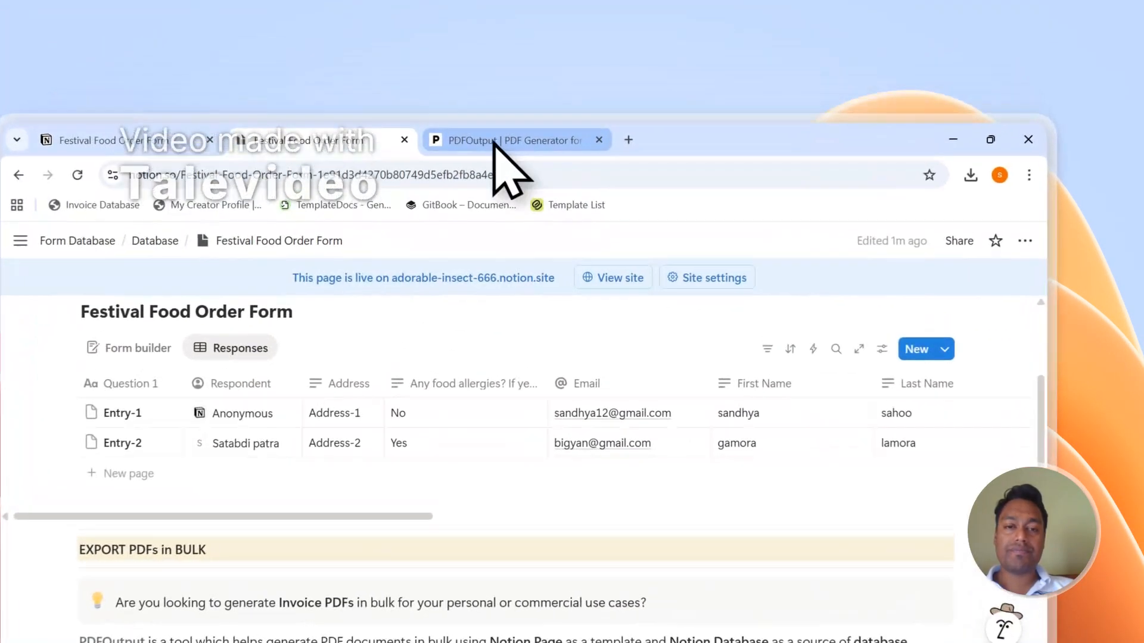
click(539, 88)
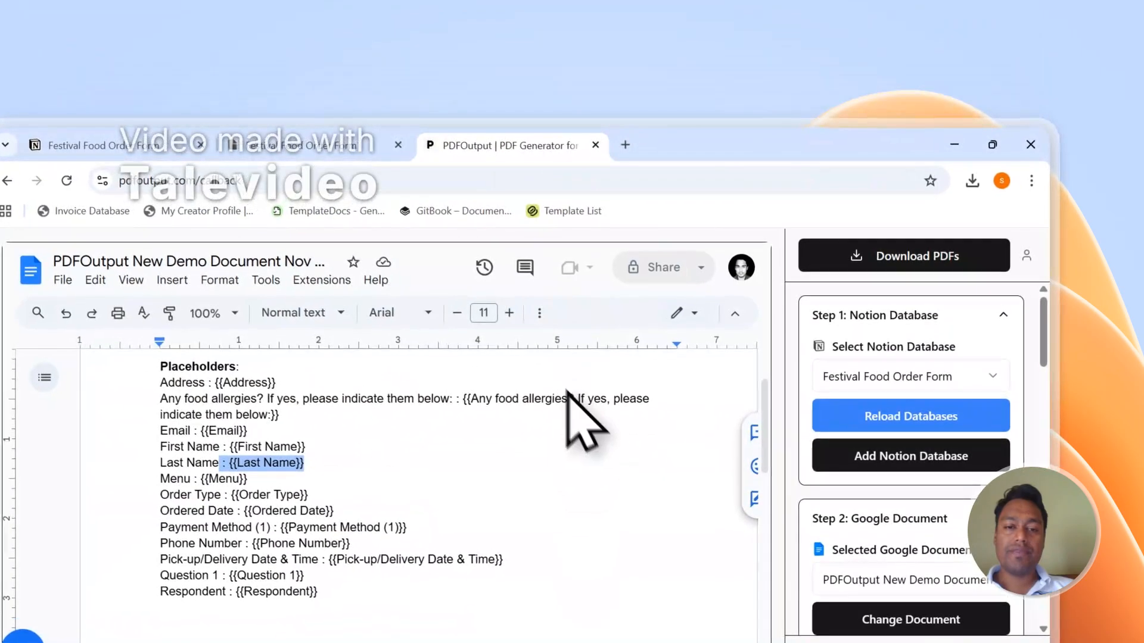
- Copy the First Name property's placeholder and insert it below the Respondent line of the demo document
scroll(926, 506, down, 10)
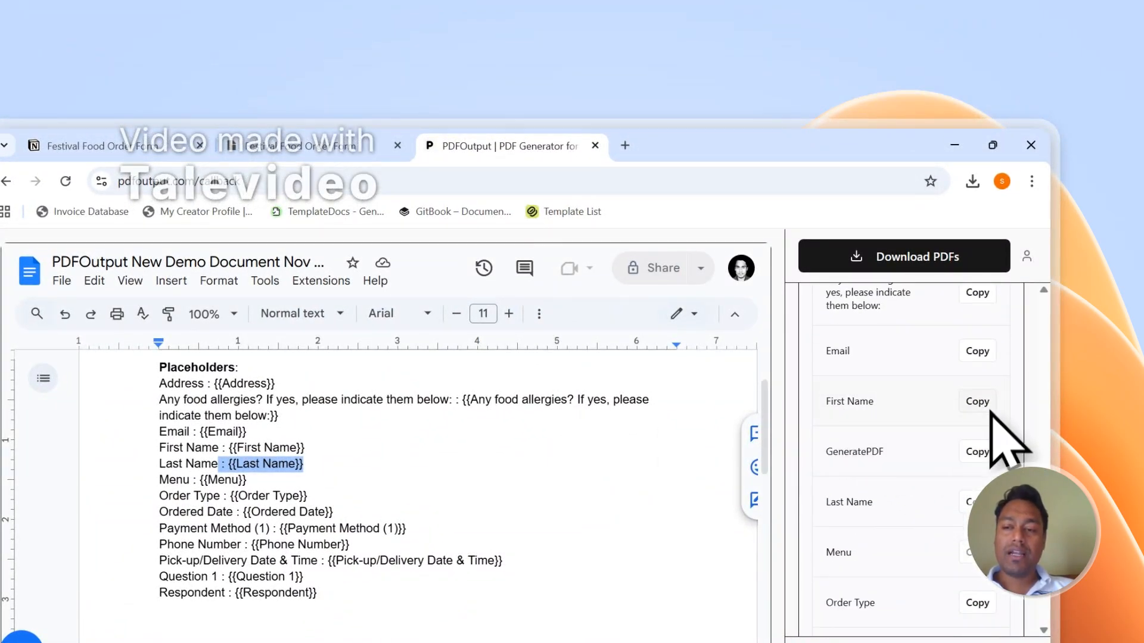
scroll(362, 492, down, 3)
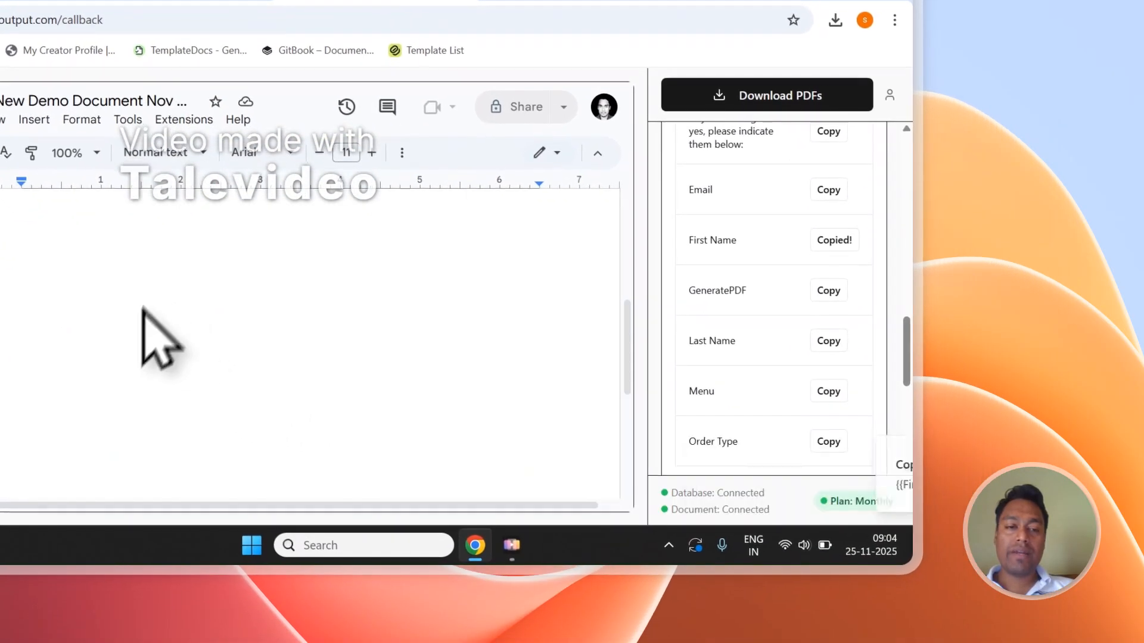
click(280, 442)
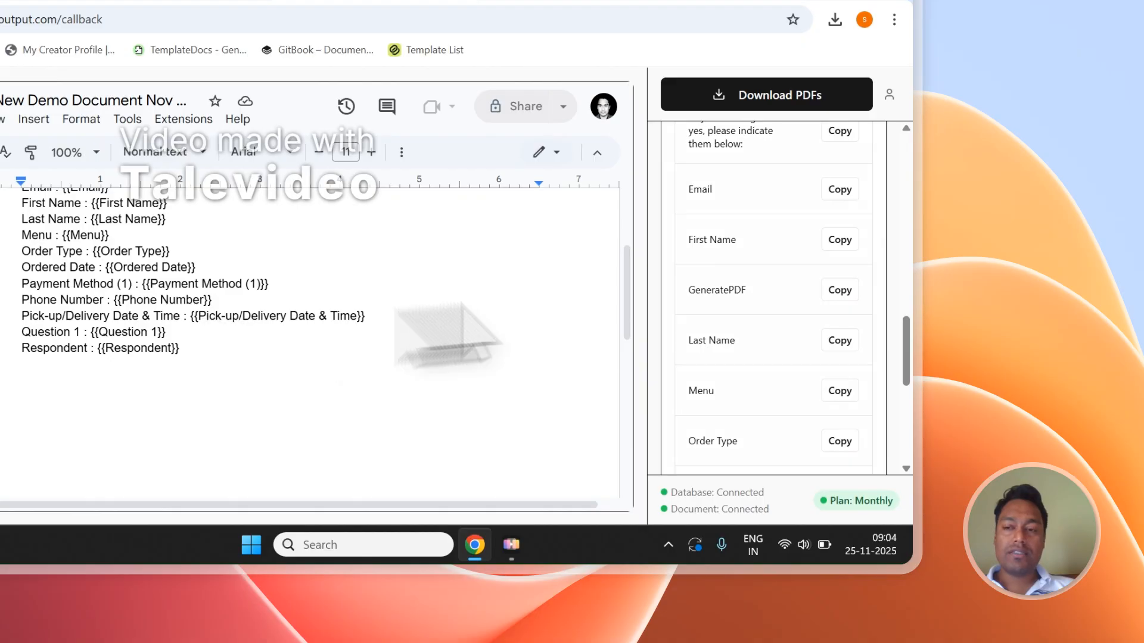
scroll(780, 268, up, 5)
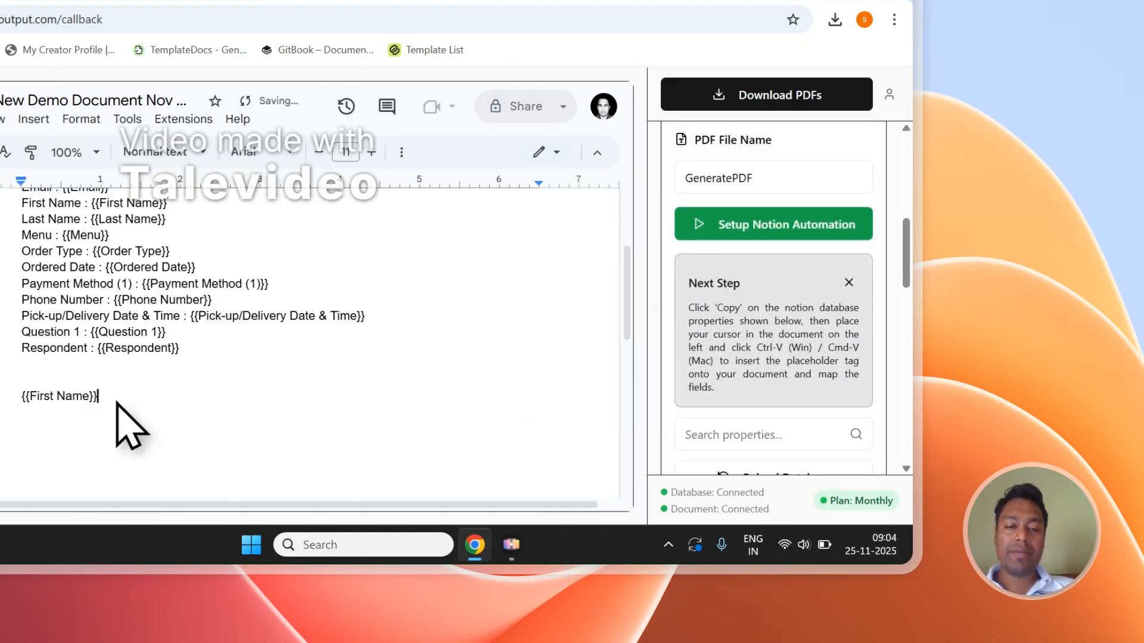
drag(117, 400, 20, 398)
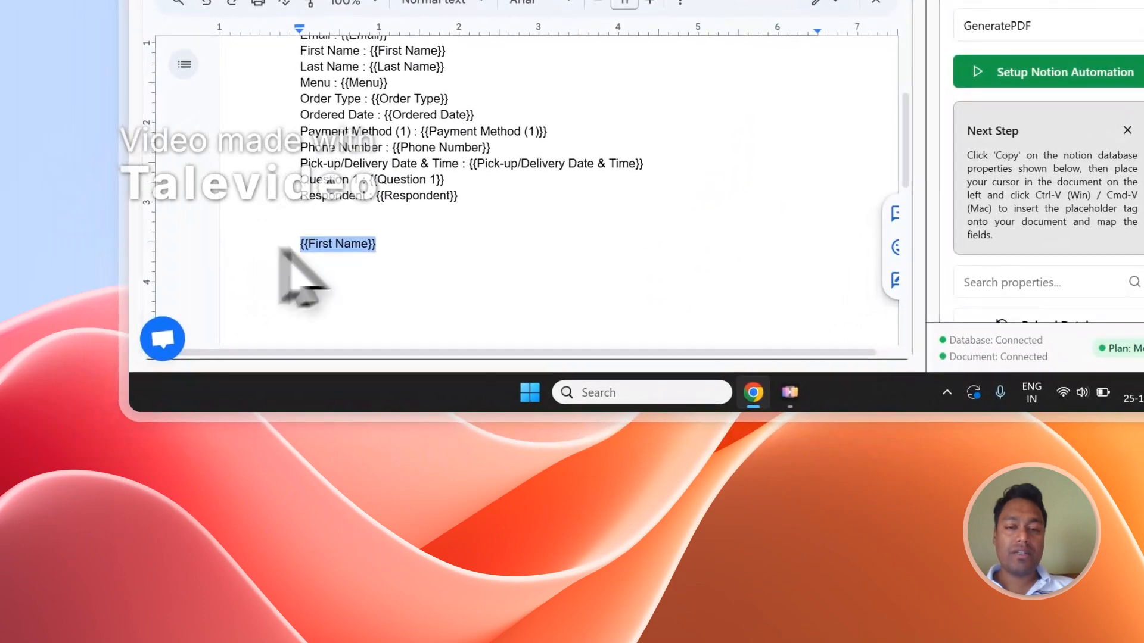
- Insert the Ordered Date placeholder beneath the added {{First Name}} tag, and delete both trial placeholders from the document
scroll(981, 256, down, 10)
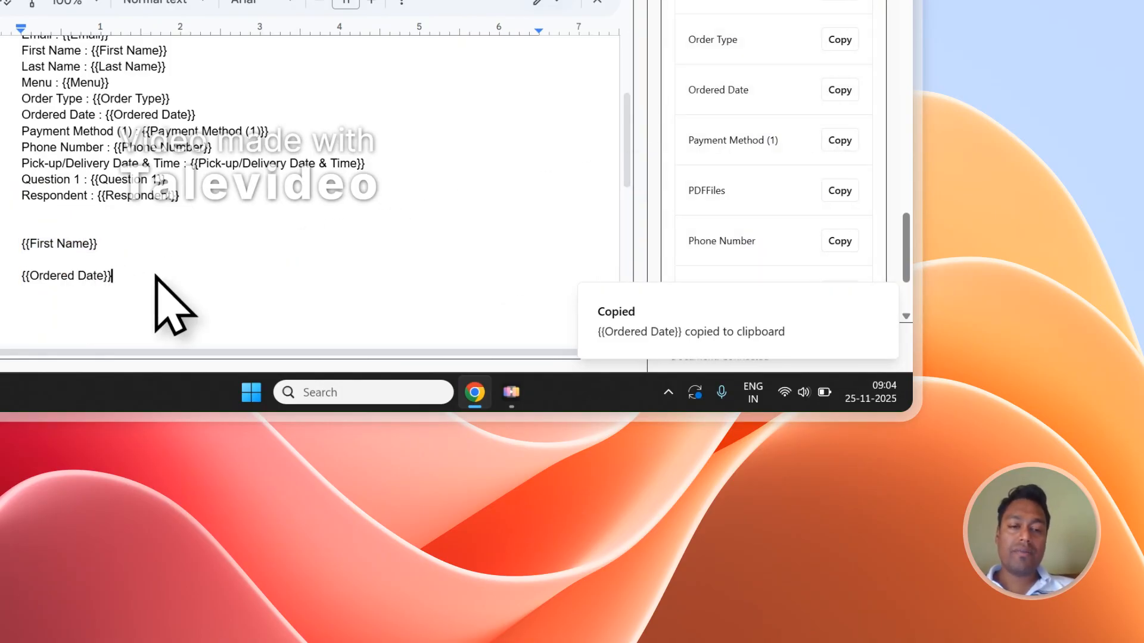
drag(133, 273, 4, 233)
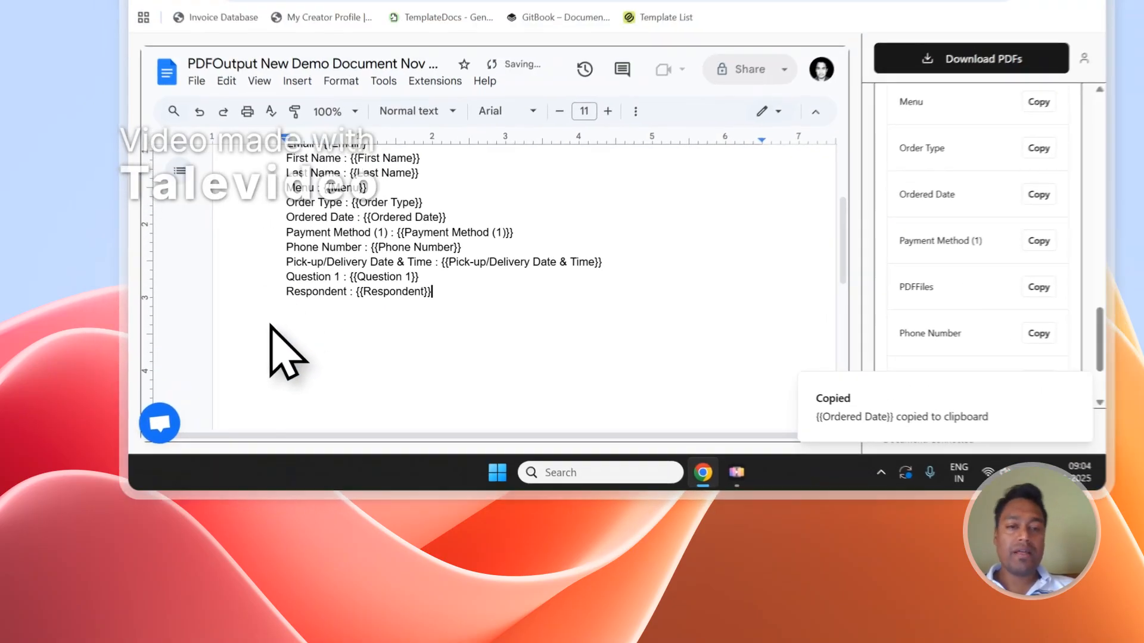
- Check the First Name column in Notion and set the PDF file name in the Mapping Section to First Name
scroll(282, 231, up, 2)
scroll(909, 381, up, 3)
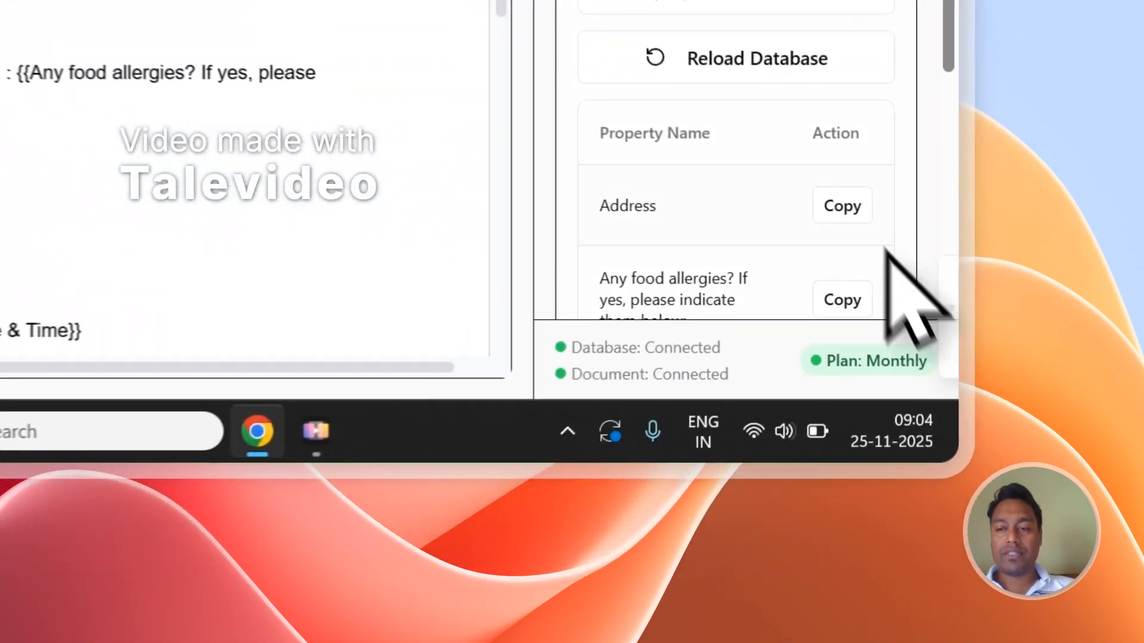
scroll(971, 453, up, 3)
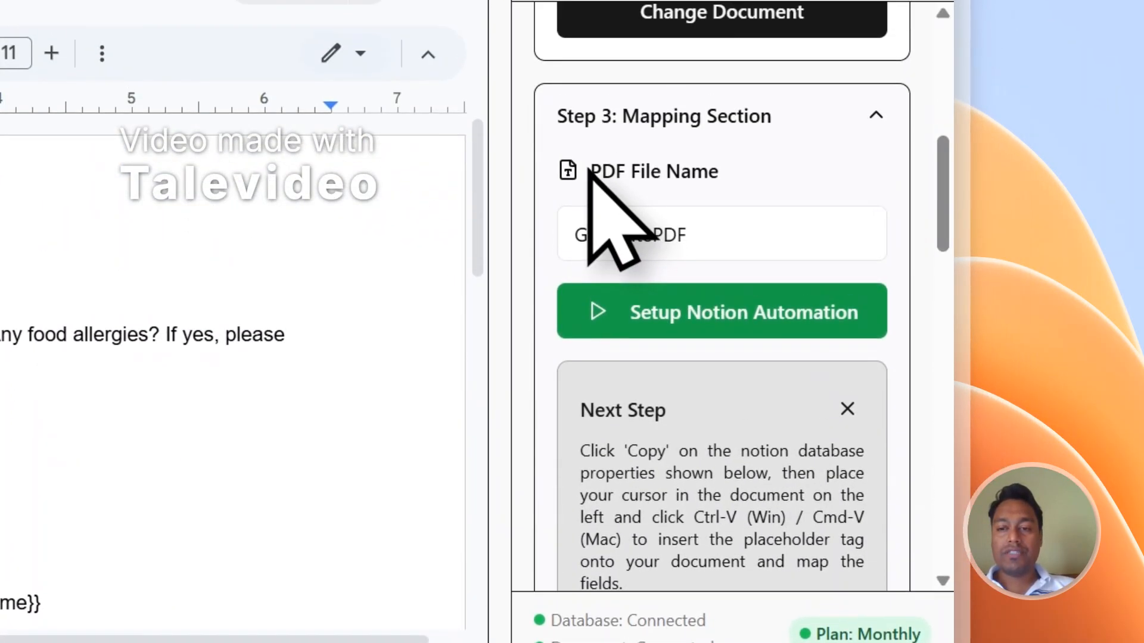
drag(591, 173, 724, 208)
click(727, 211)
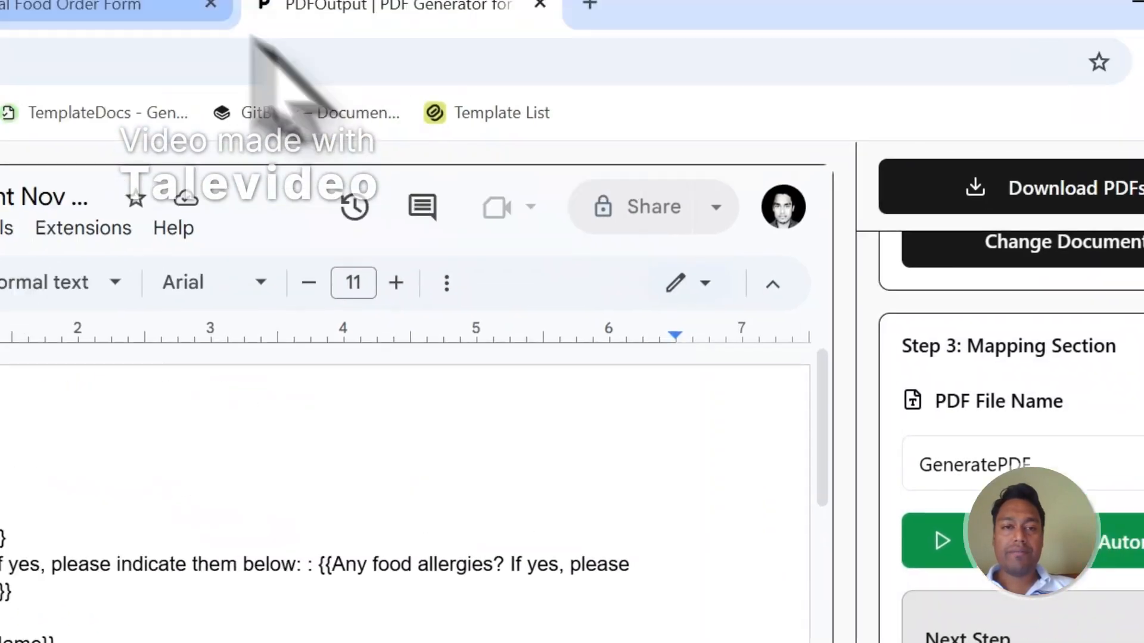
click(149, 8)
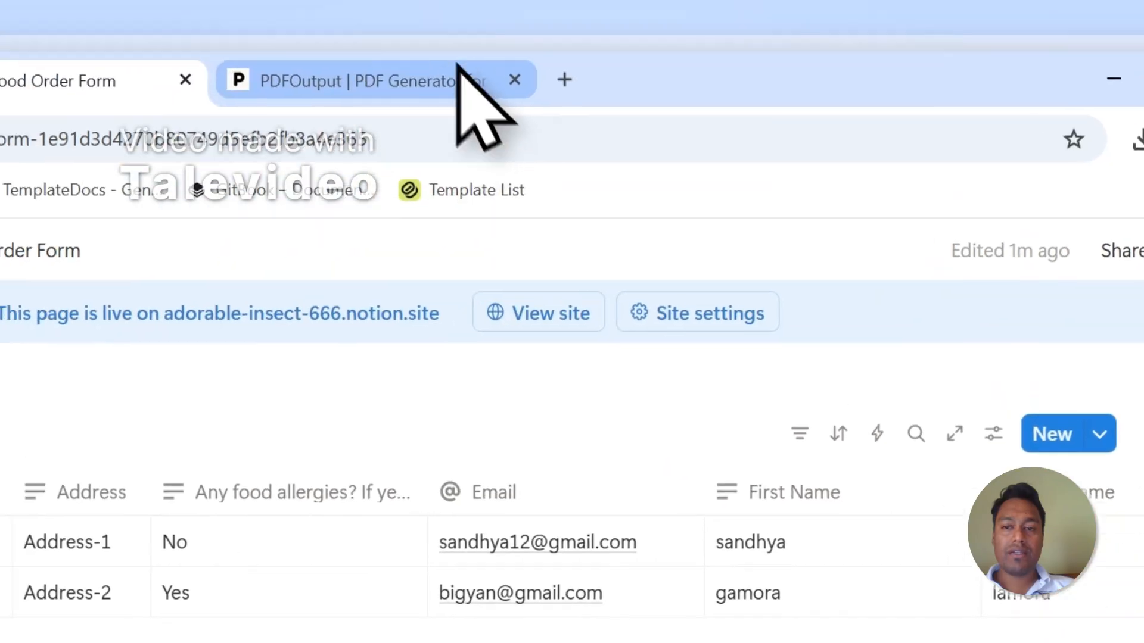
click(459, 67)
click(834, 534)
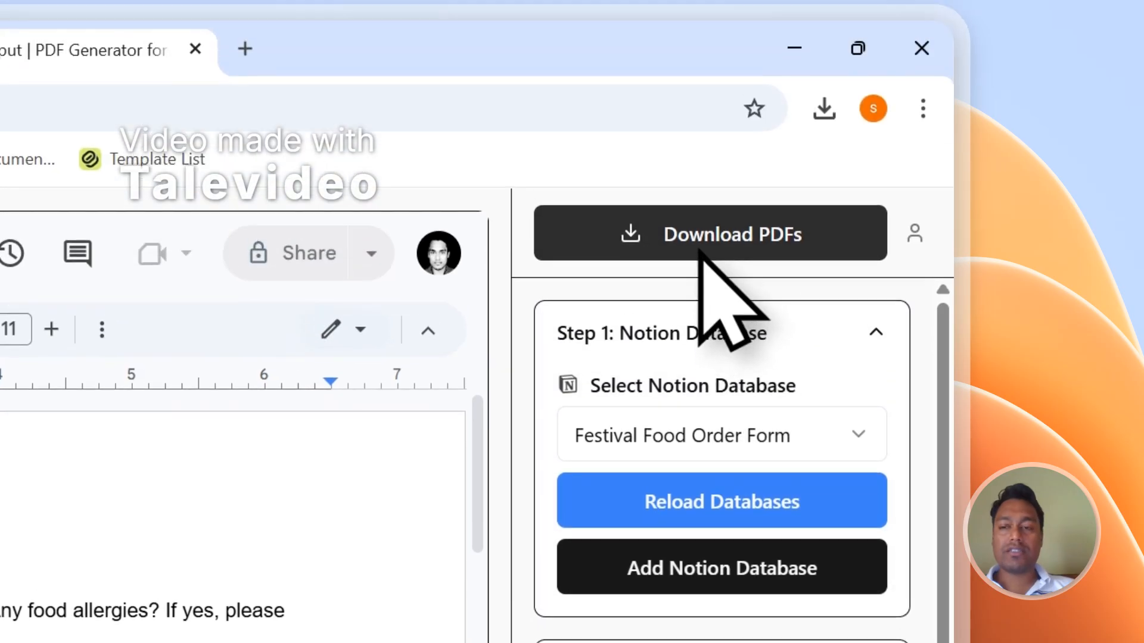
- Generate the PDFs for the form responses and bring up the GeneratePDF and PDFFiles columns in Notion's Responses table
click(700, 50)
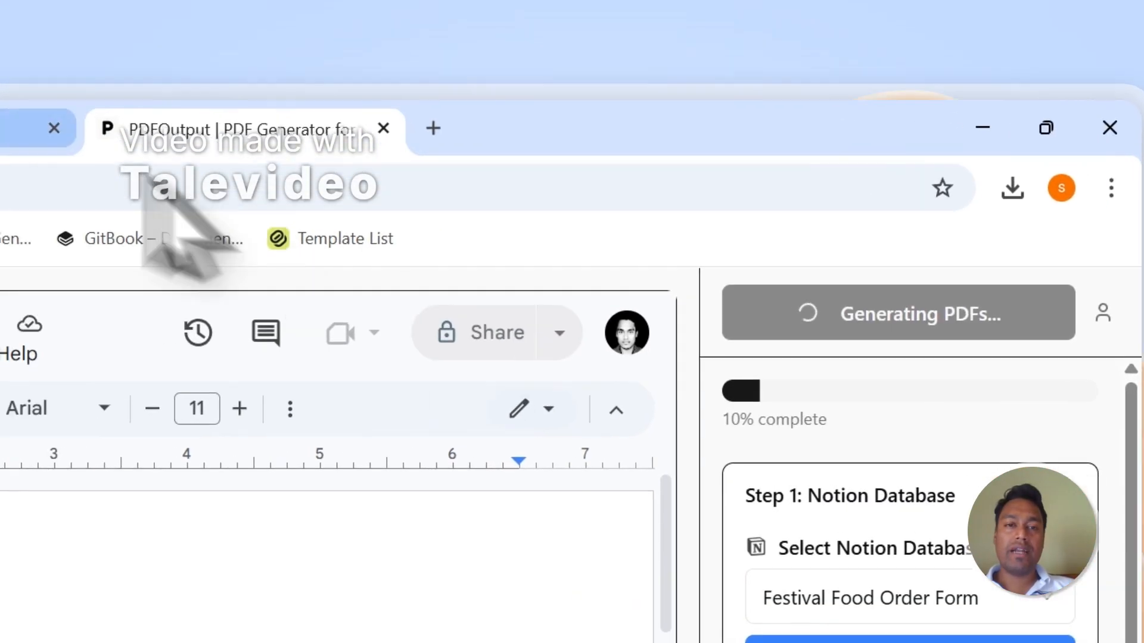
click(159, 151)
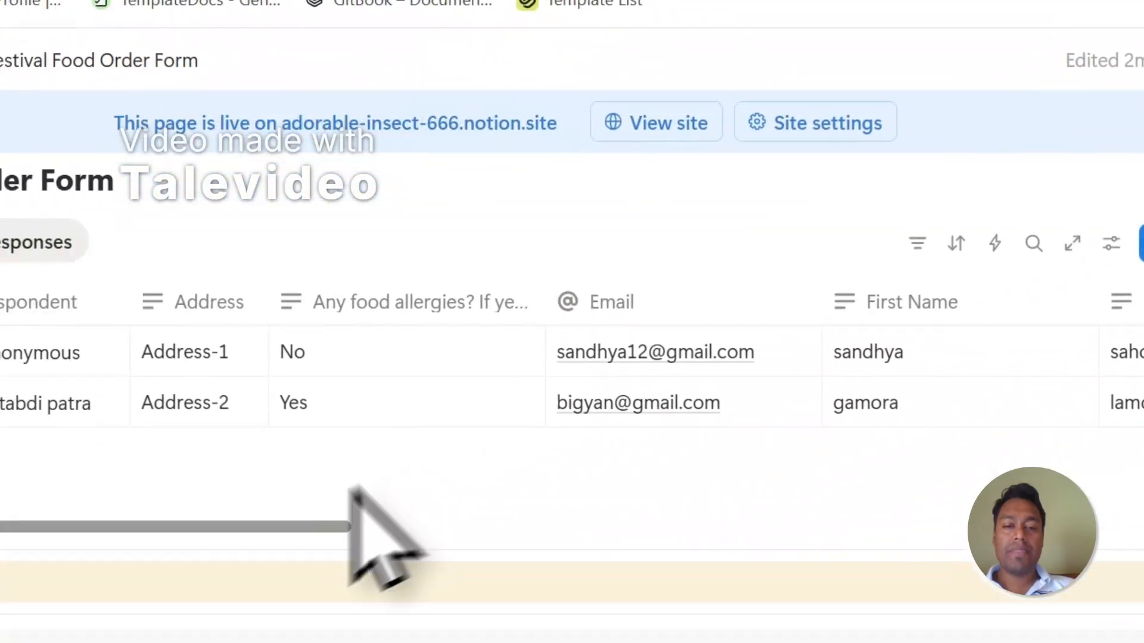
drag(143, 526, 1138, 513)
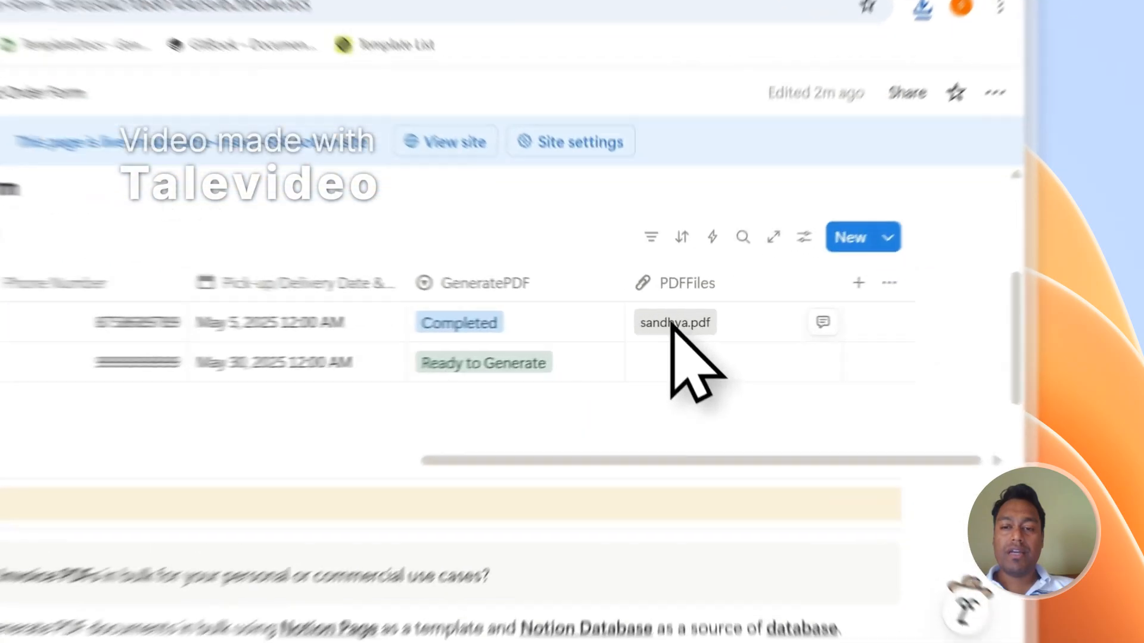
- Open the first response's generated PDF from the PDFFiles column and examine its filled-in placeholders
click(793, 319)
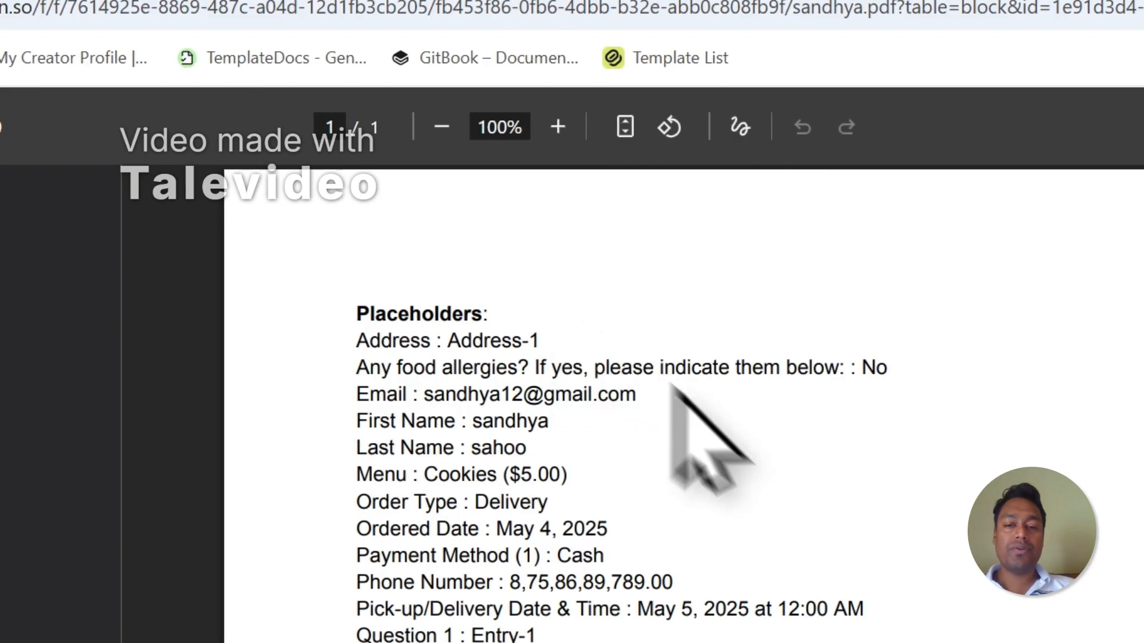
scroll(608, 419, down, 3)
drag(516, 417, 557, 471)
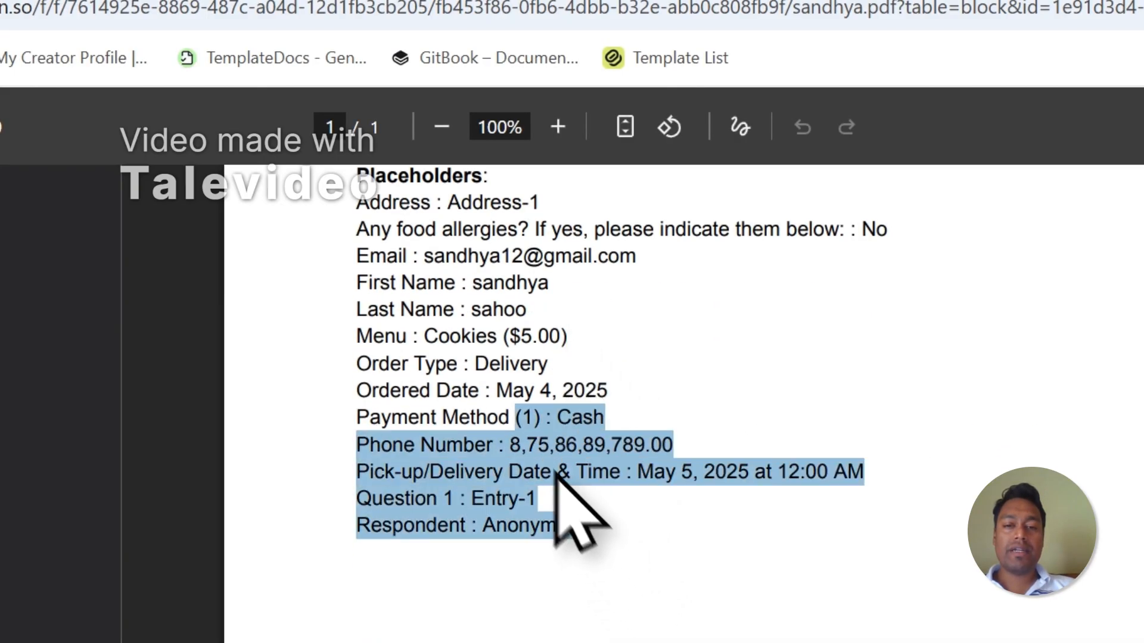
drag(435, 311, 341, 224)
click(689, 345)
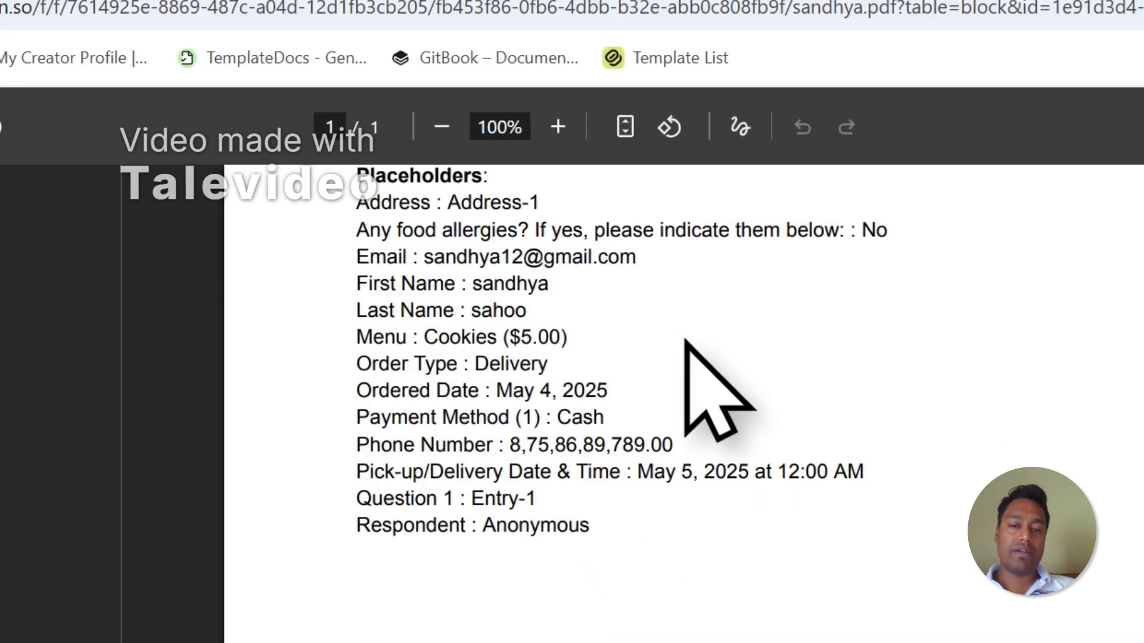
scroll(689, 357, up, 3)
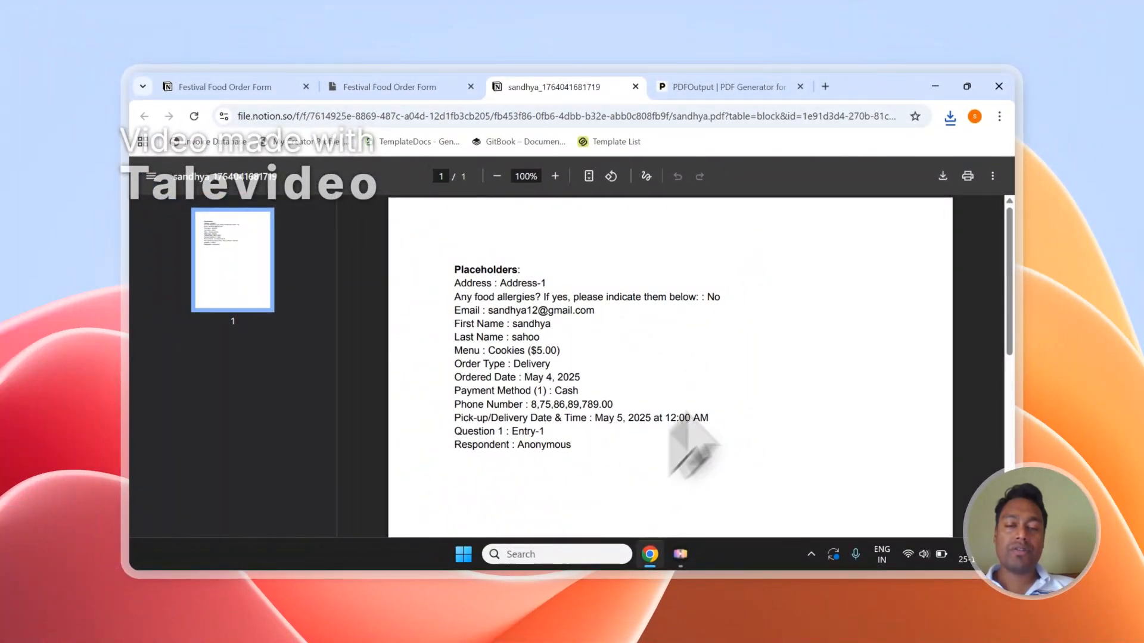
- Open the second response's generated PDF from Notion's PDFFiles column and examine its filled-in values
click(432, 87)
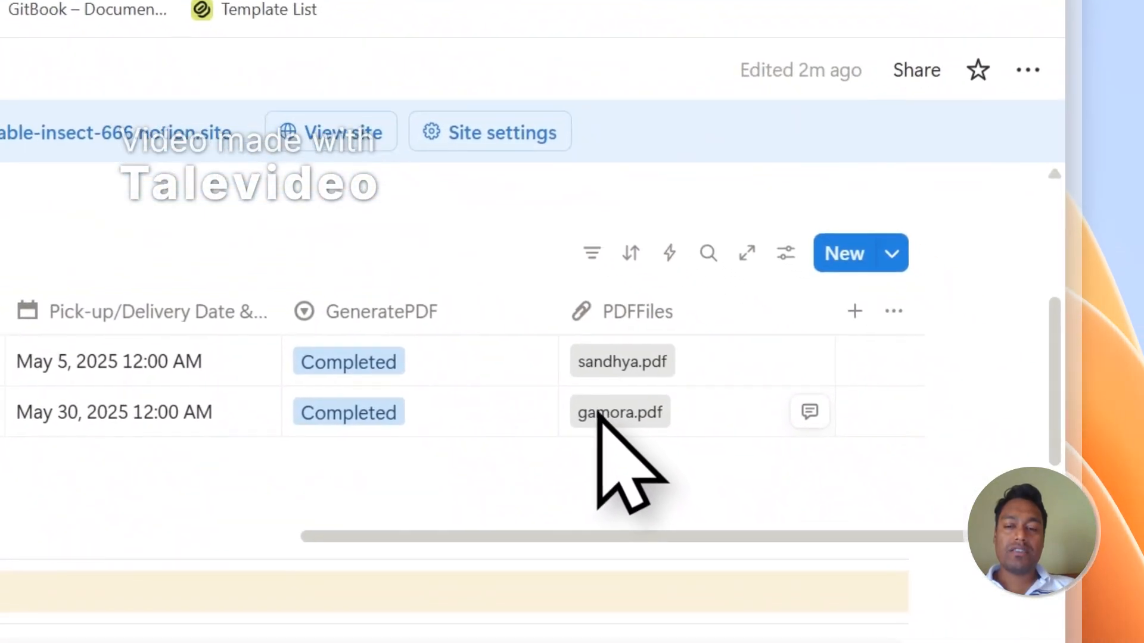
click(598, 412)
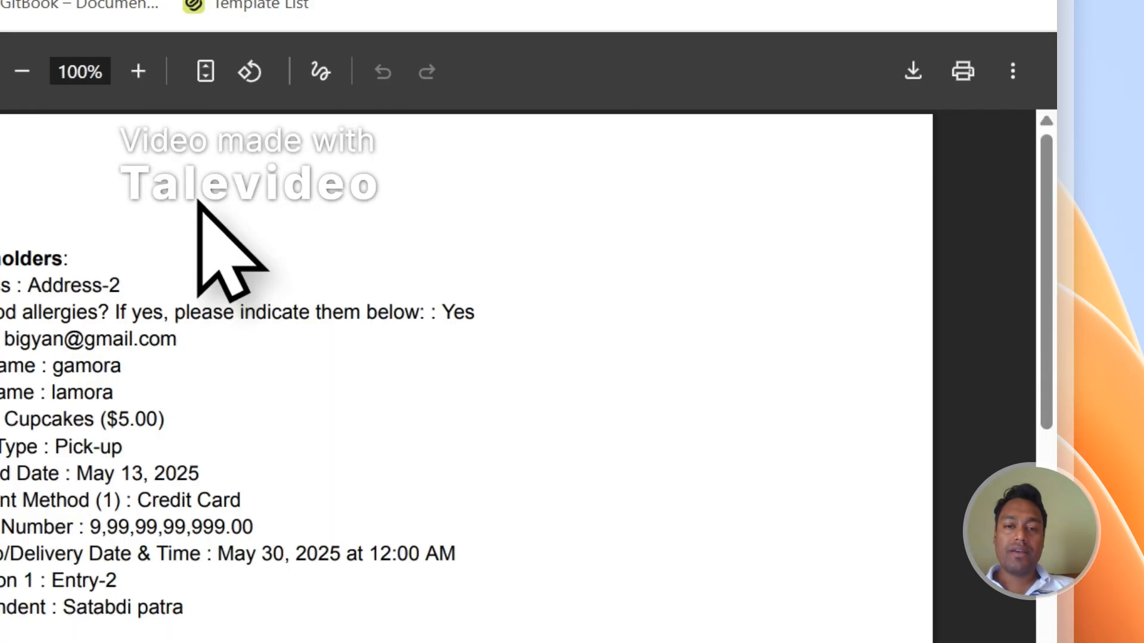
scroll(279, 406, down, 2)
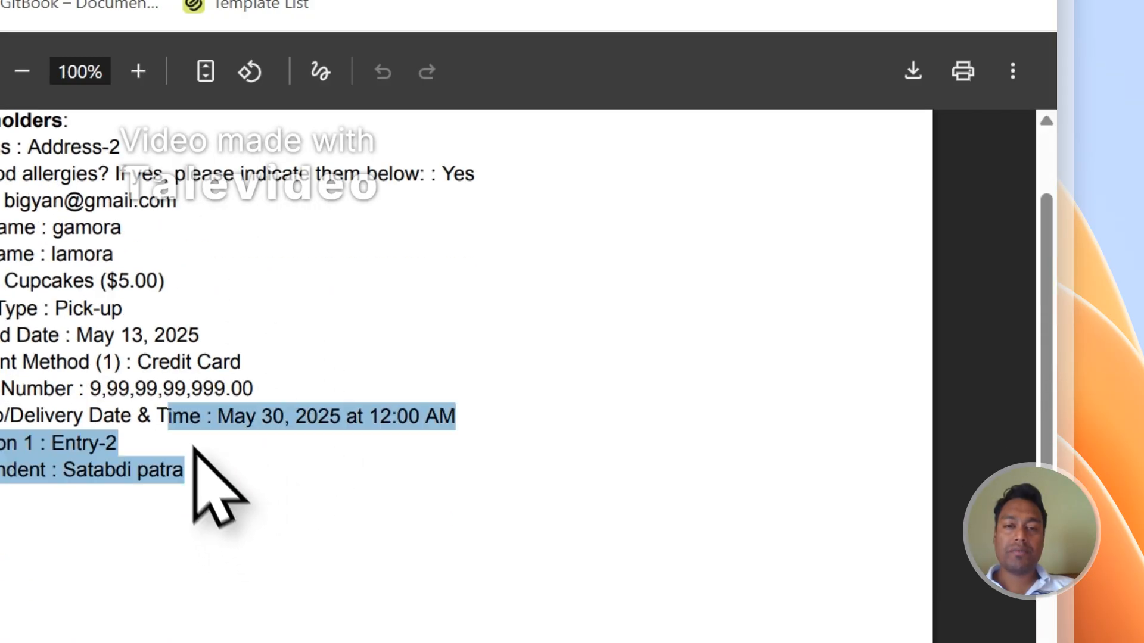
drag(195, 448, 0, 185)
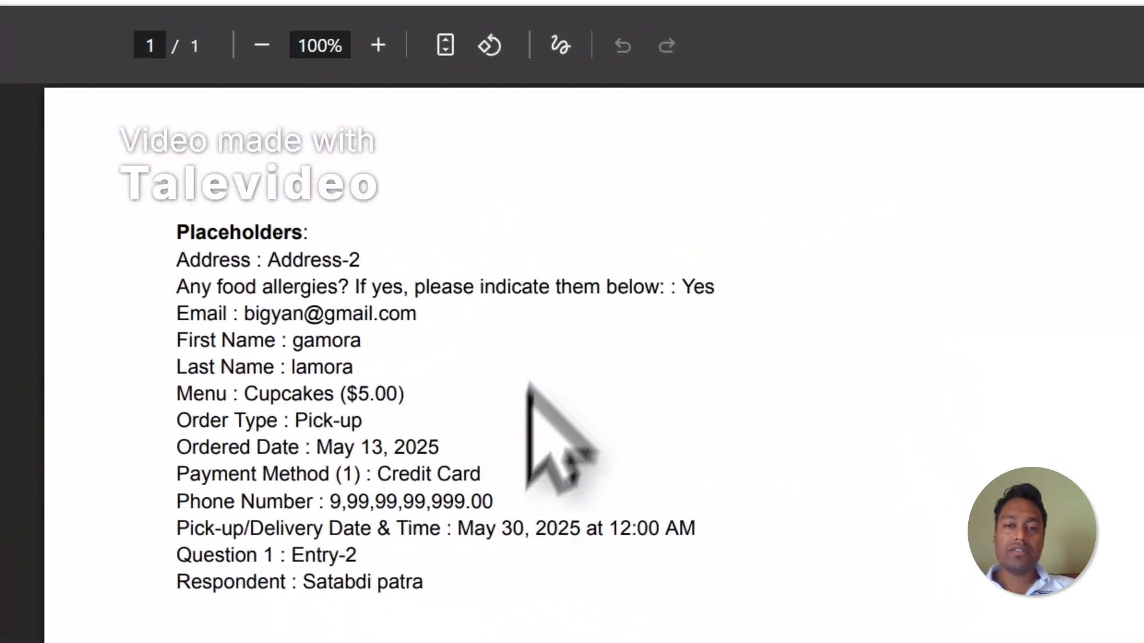
- Switch between the two generated PDFs to compare them, close both, and return to PDFOutput
click(551, 108)
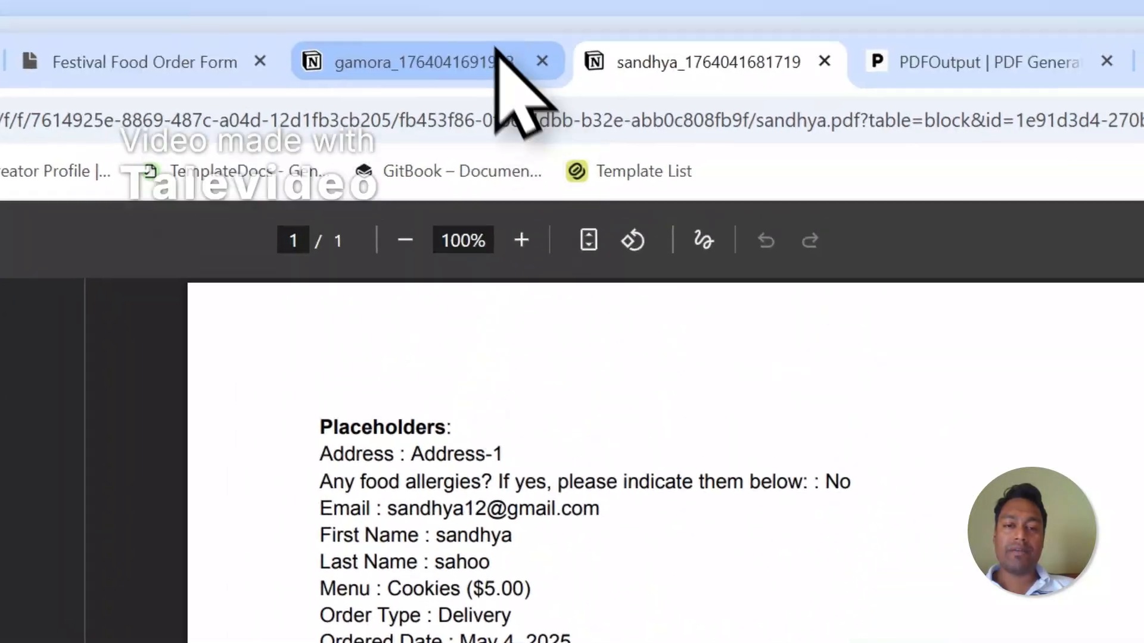
click(500, 60)
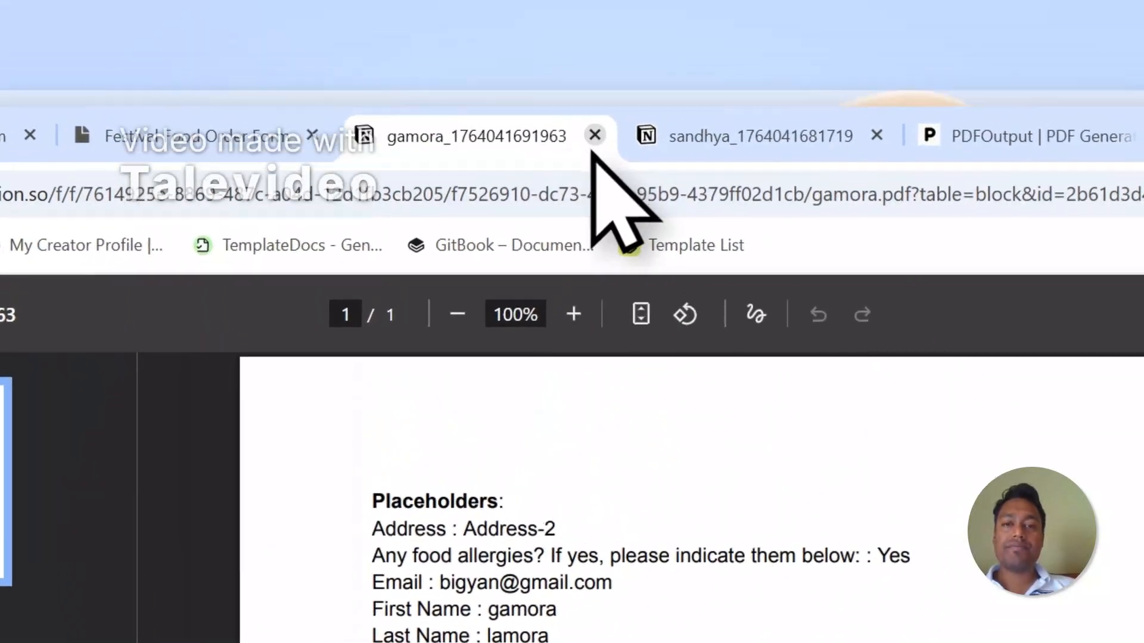
click(595, 133)
click(587, 154)
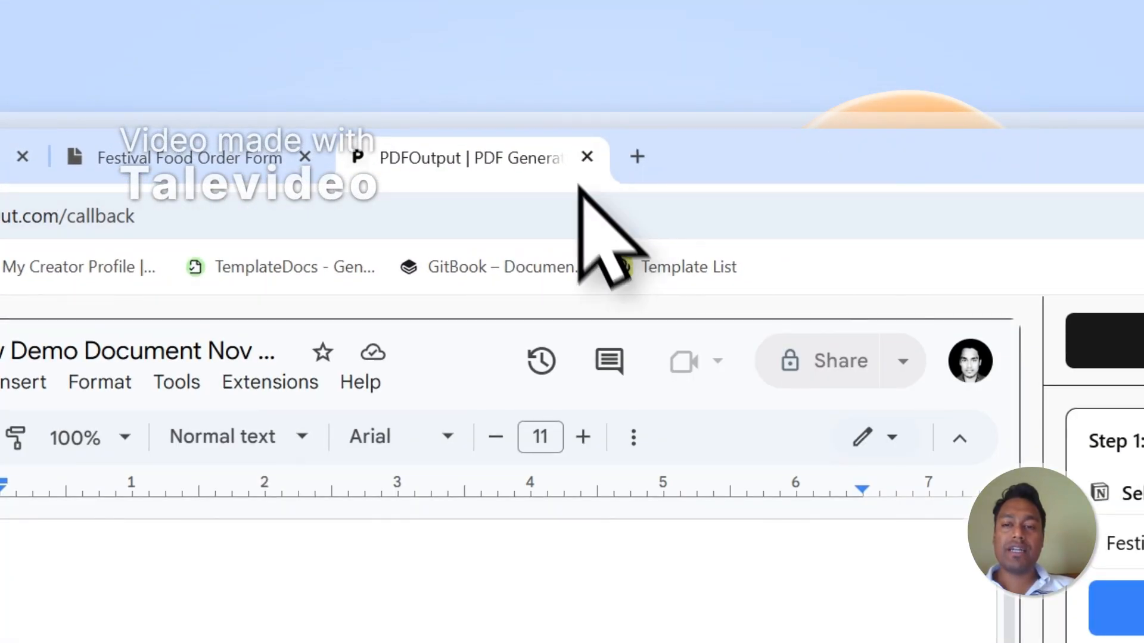
- Expand the Mapping Section and set up the Notion automation with First Name as the PDF file name
scroll(823, 582, down, 1)
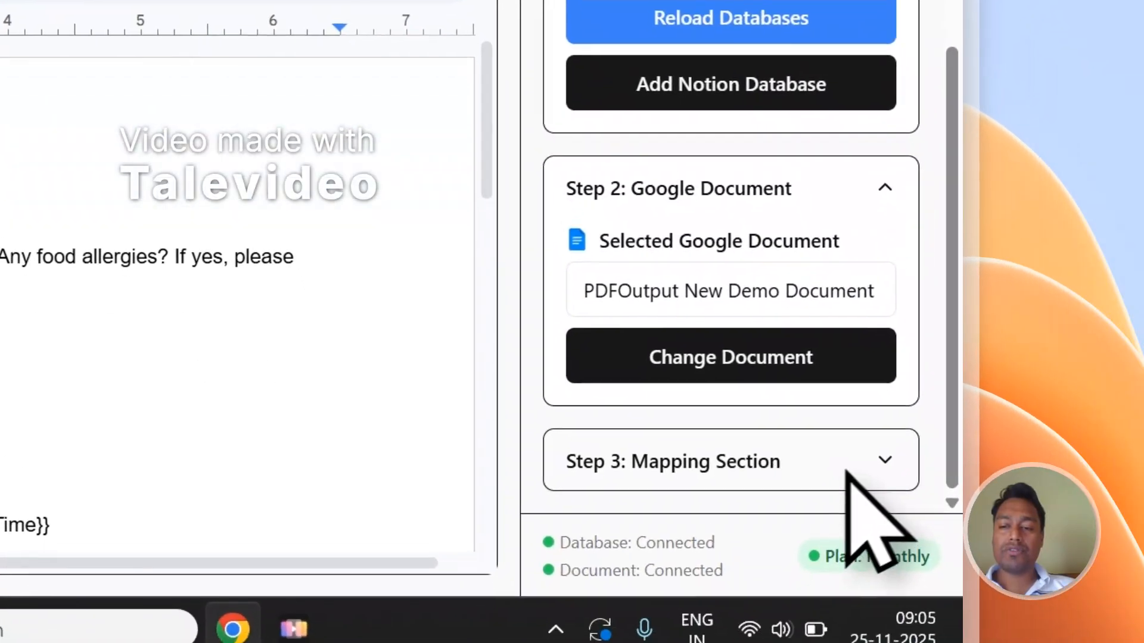
click(855, 425)
scroll(912, 155, down, 5)
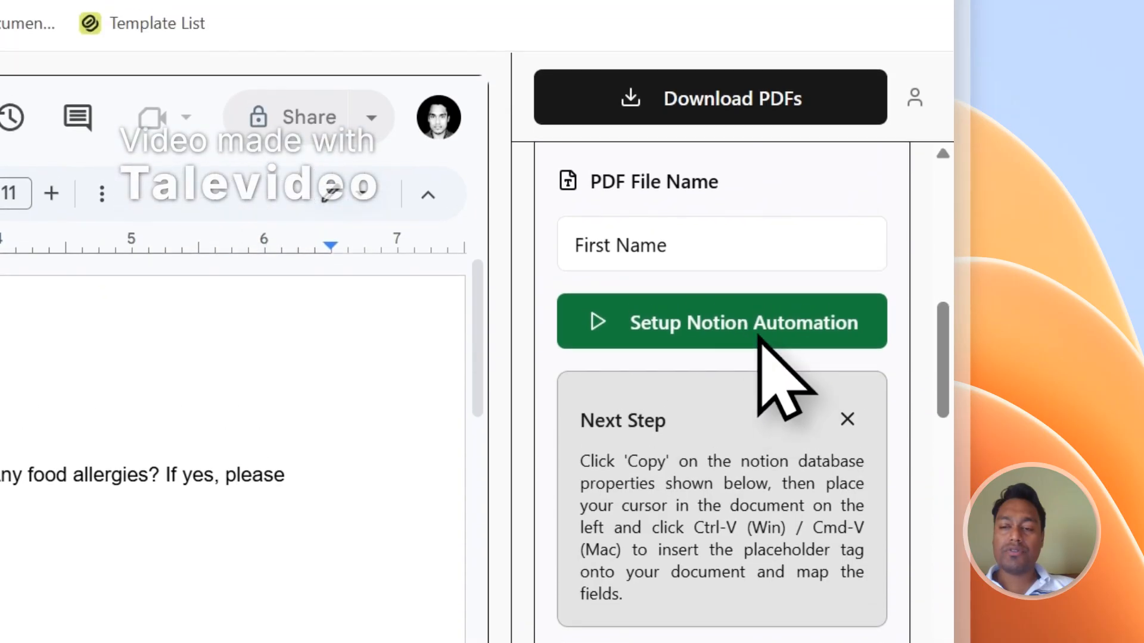
click(760, 91)
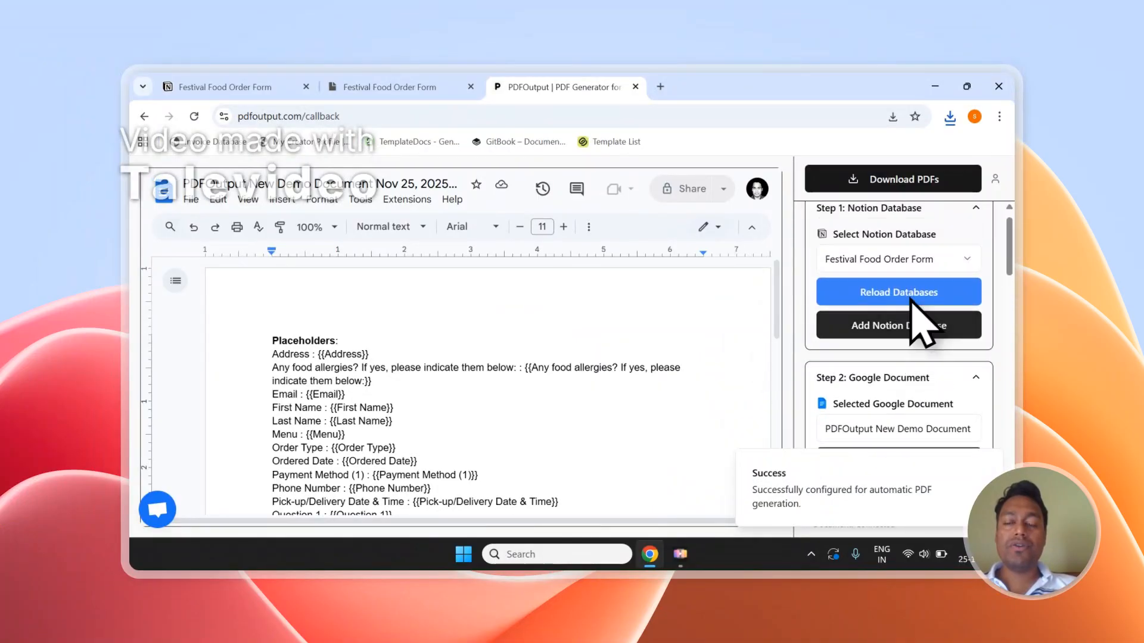
scroll(911, 299, up, 1)
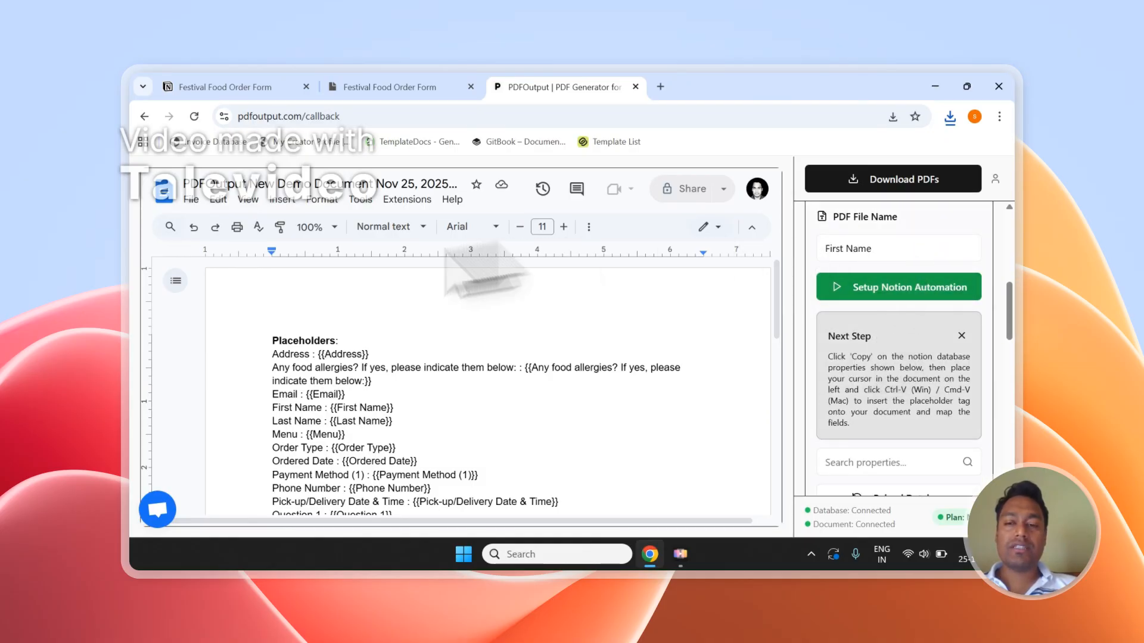
- Add a new page to Notion's Responses table and set its GeneratePDF status to Ready to Generate
click(346, 84)
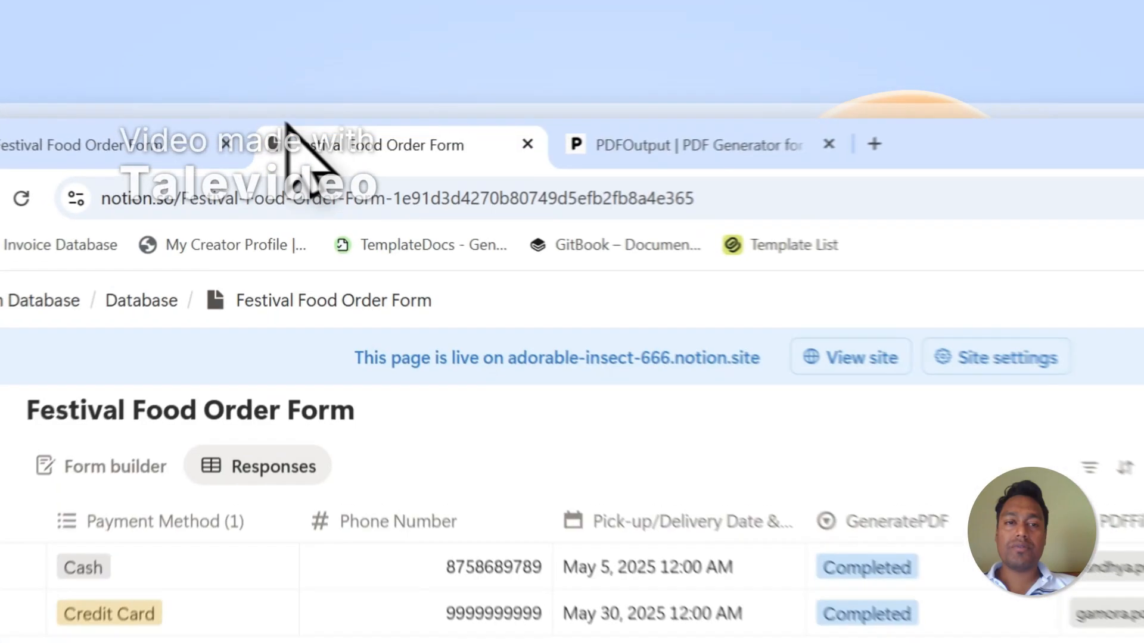
click(247, 88)
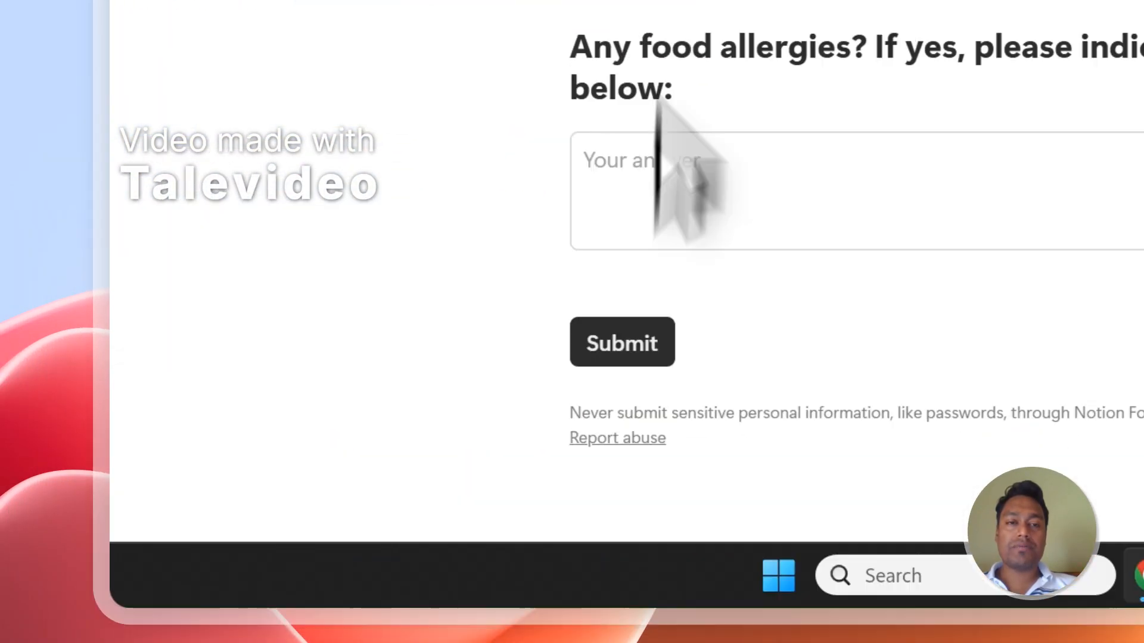
click(589, 79)
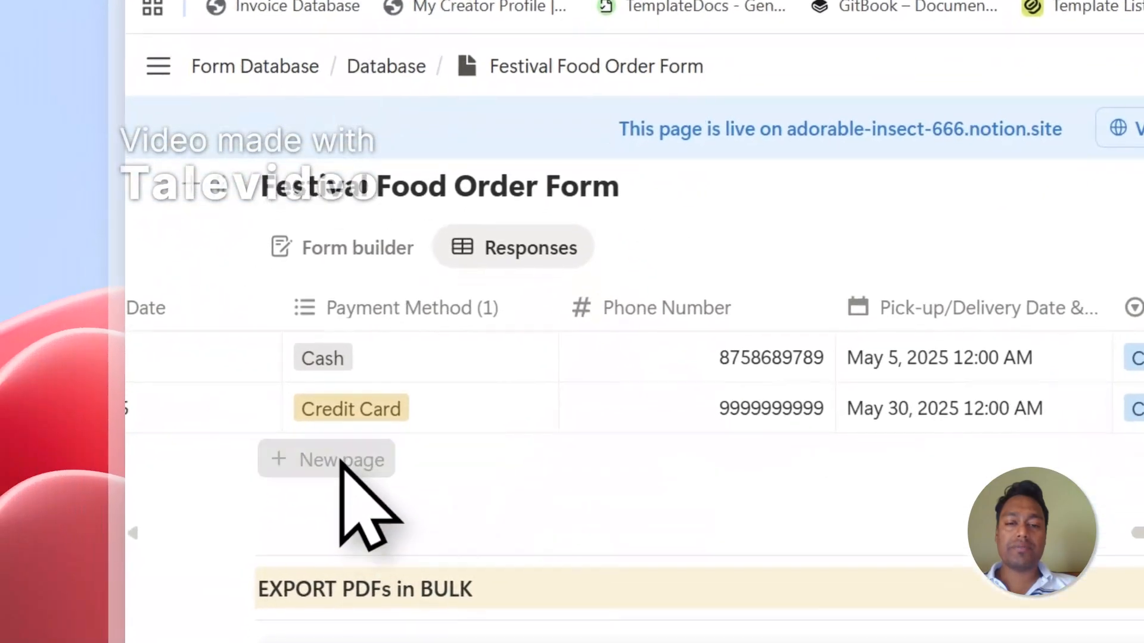
click(342, 463)
click(829, 328)
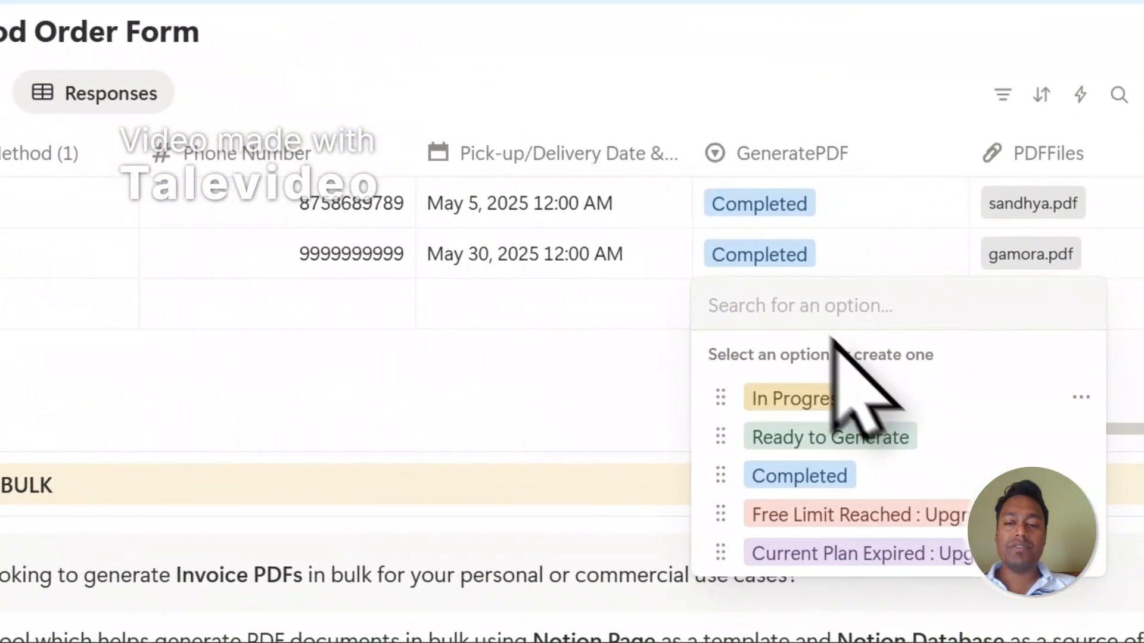
click(828, 437)
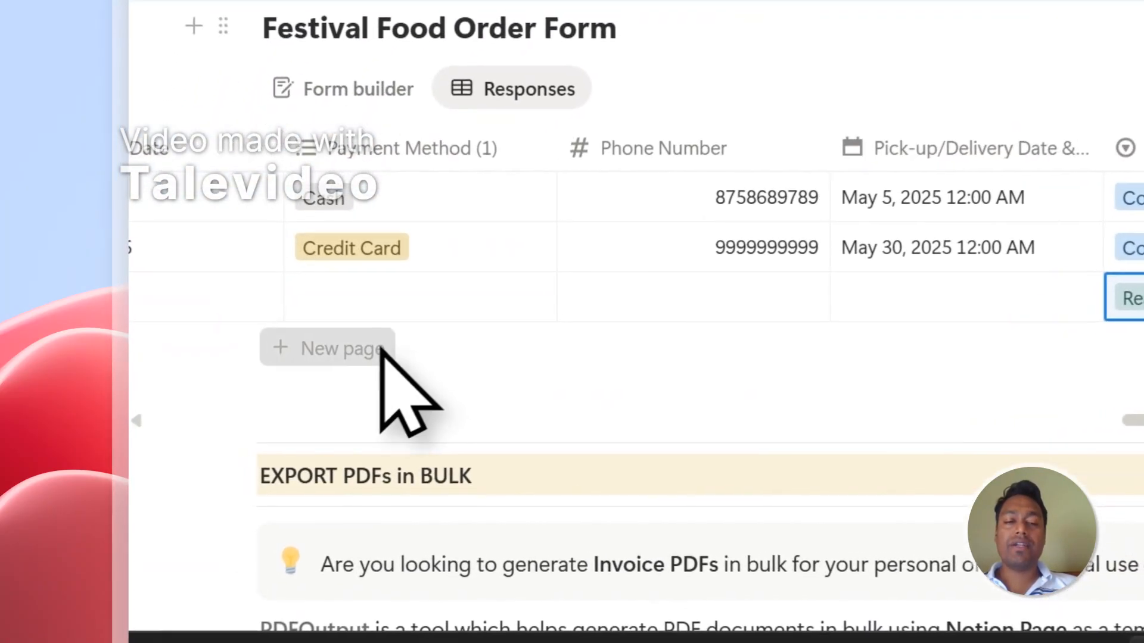
- Add another new page to the Responses table and set its GeneratePDF status to Ready to Generate
click(256, 395)
click(720, 393)
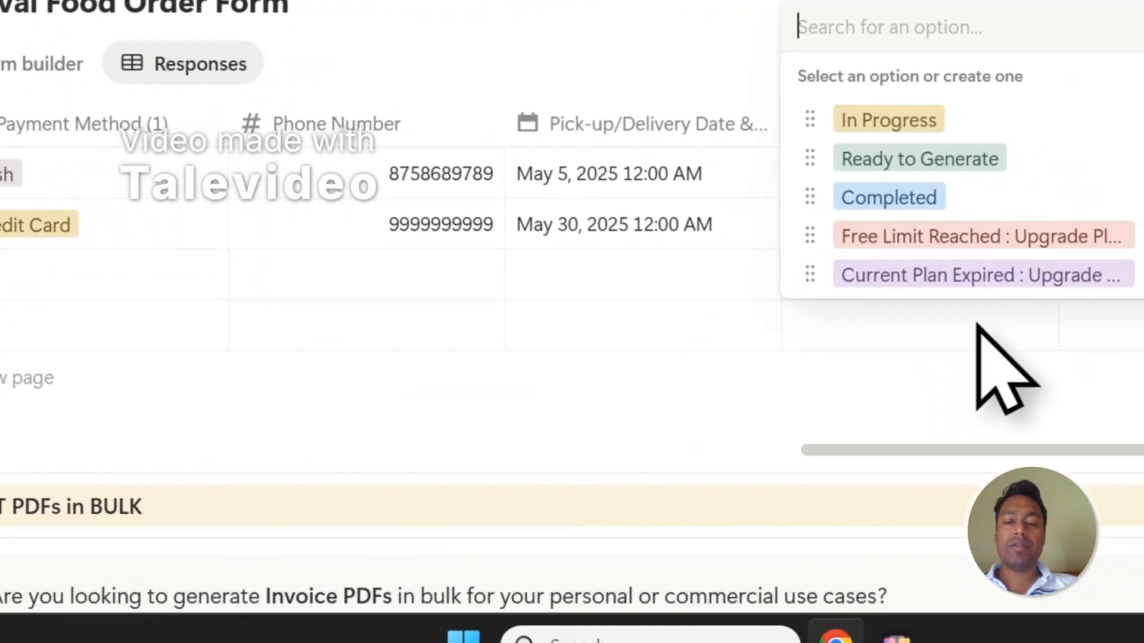
click(942, 159)
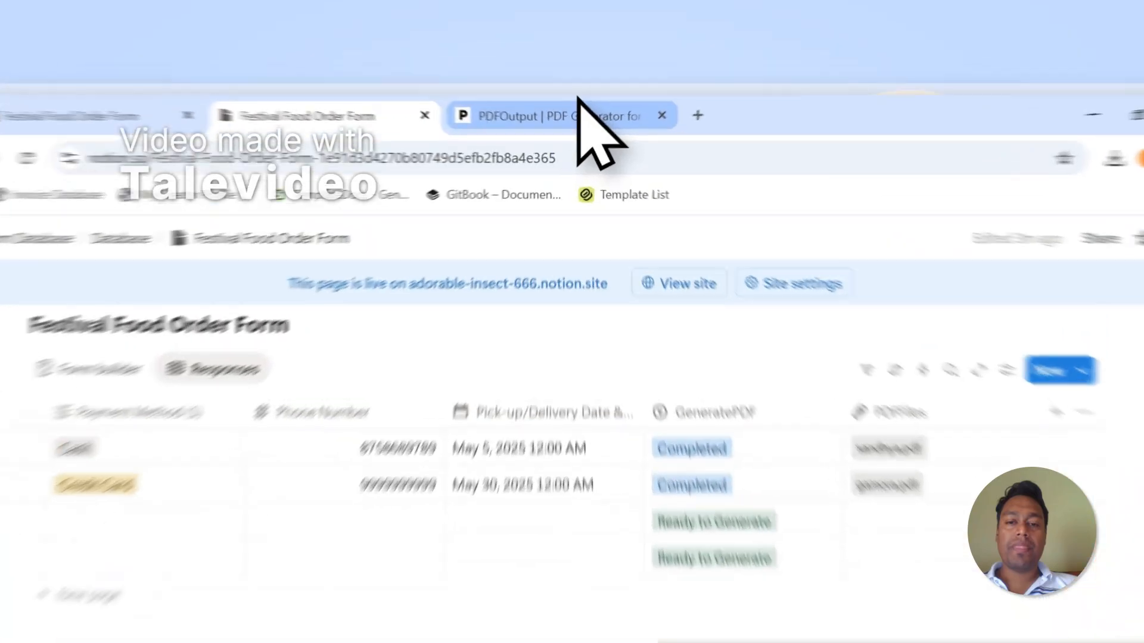
- Switch to PDFOutput, open its support chat to view the contact option, and close the chat
click(581, 88)
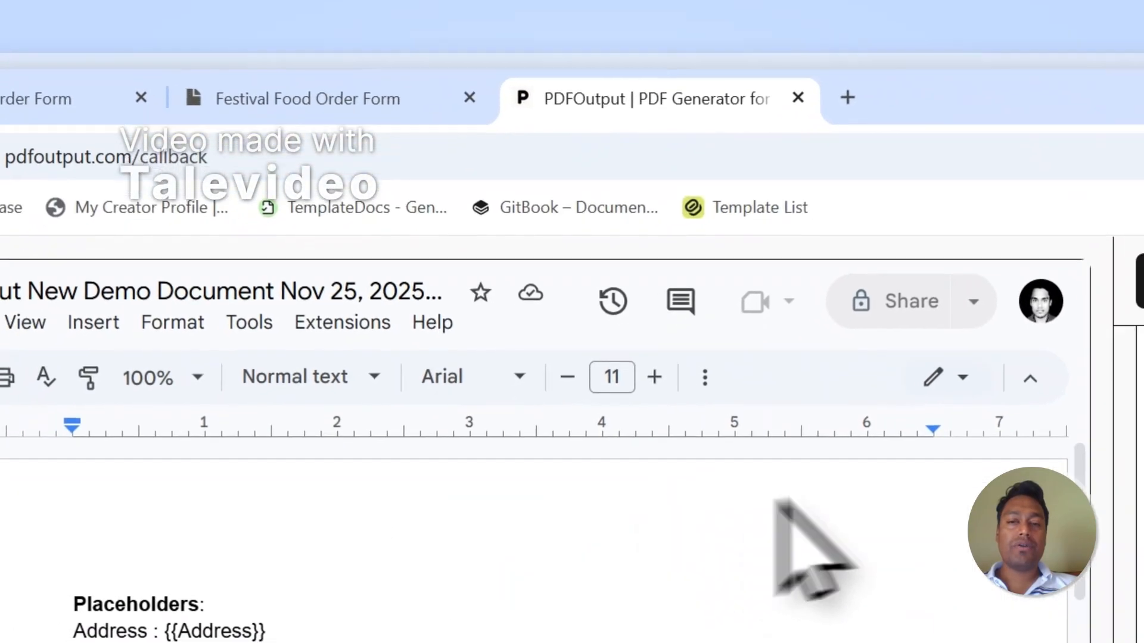
scroll(1061, 417, up, 5)
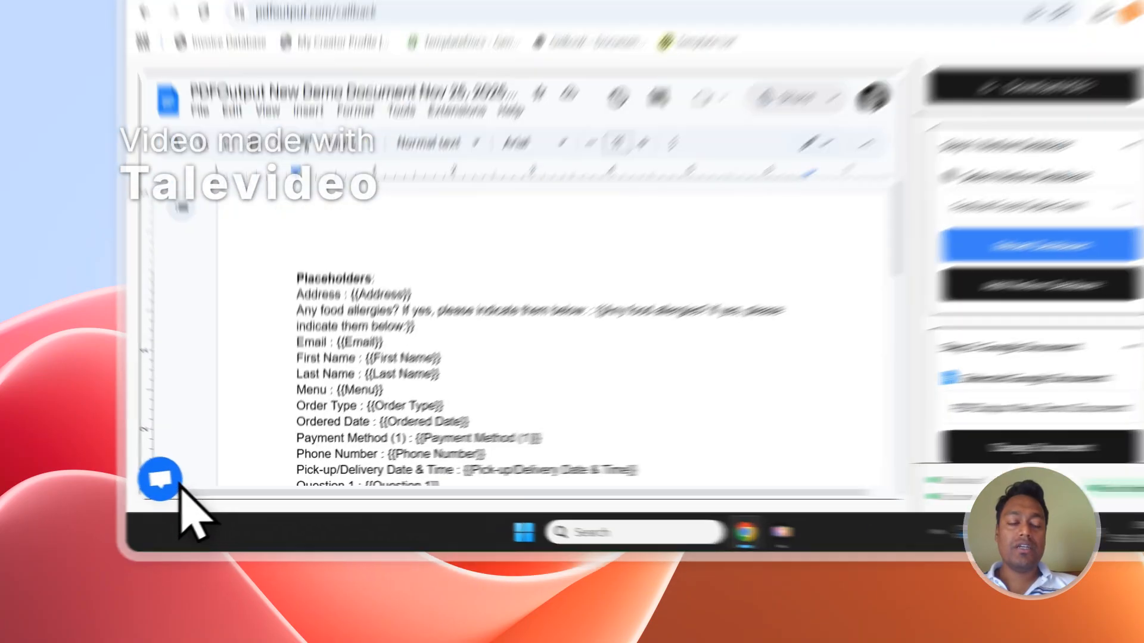
click(159, 510)
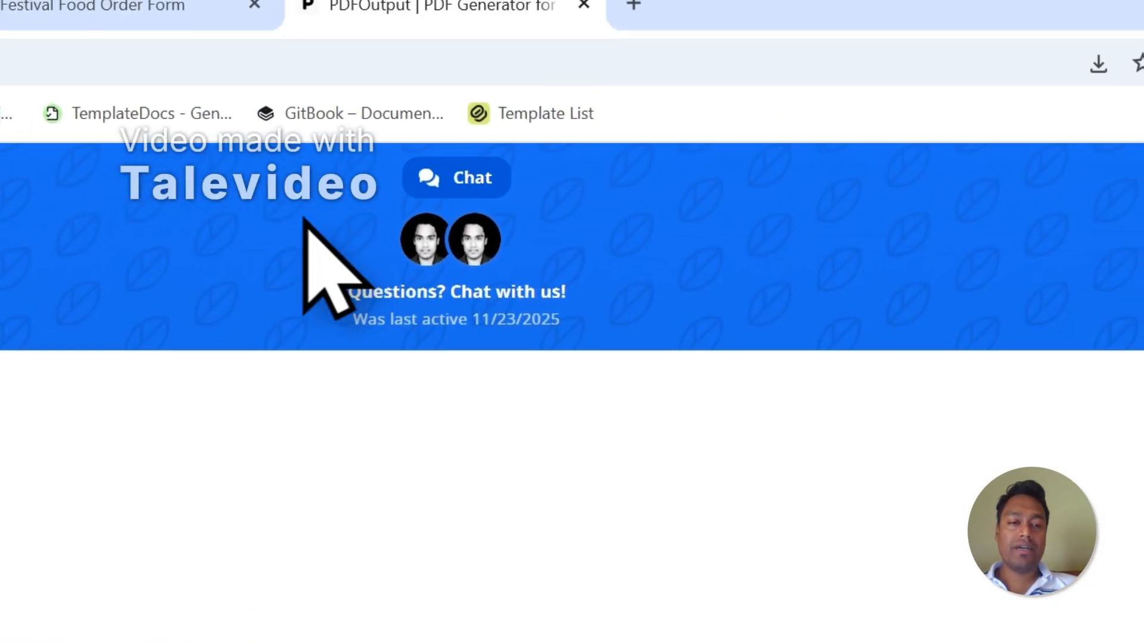
click(937, 242)
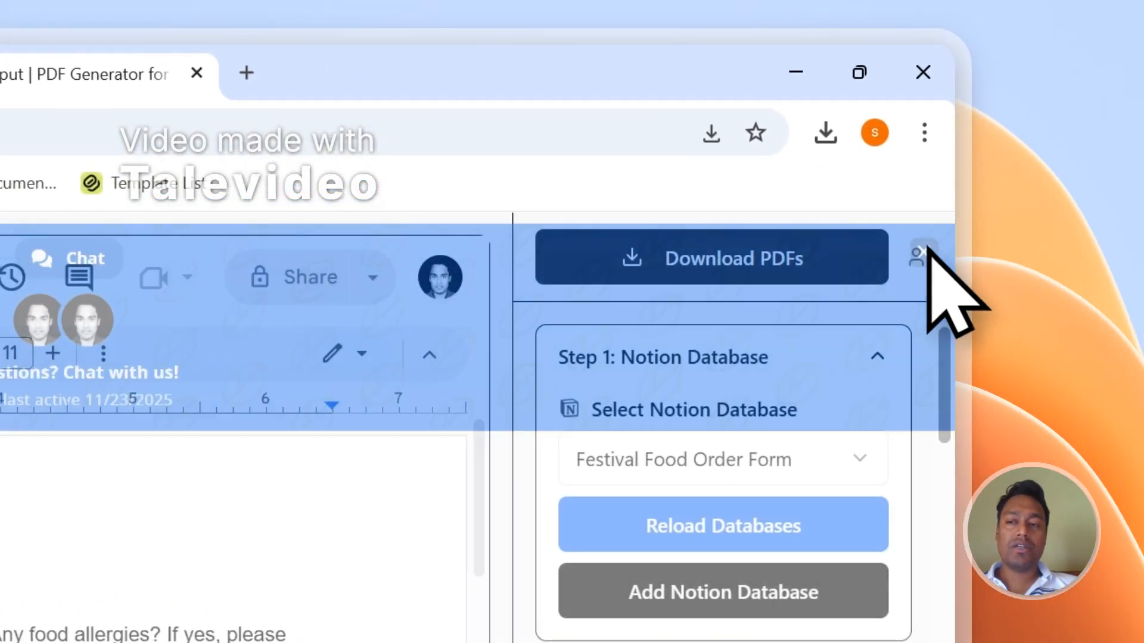
- Open PDFOutput's contact form from the footer of its home page, and return to Notion's Responses table
click(918, 256)
click(706, 482)
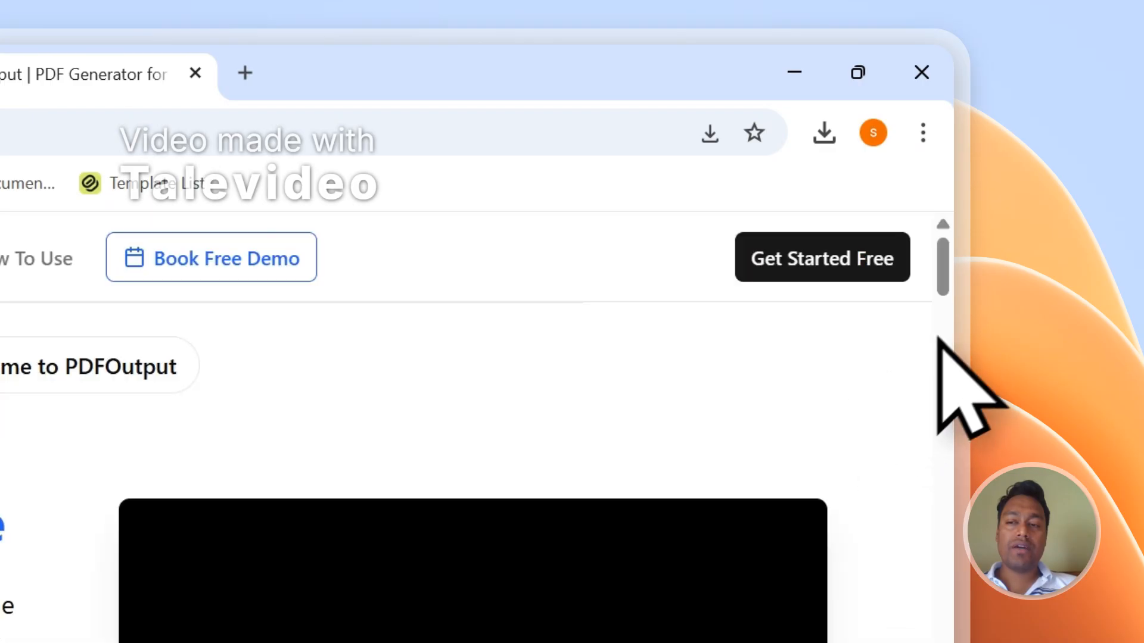
drag(950, 271, 966, 441)
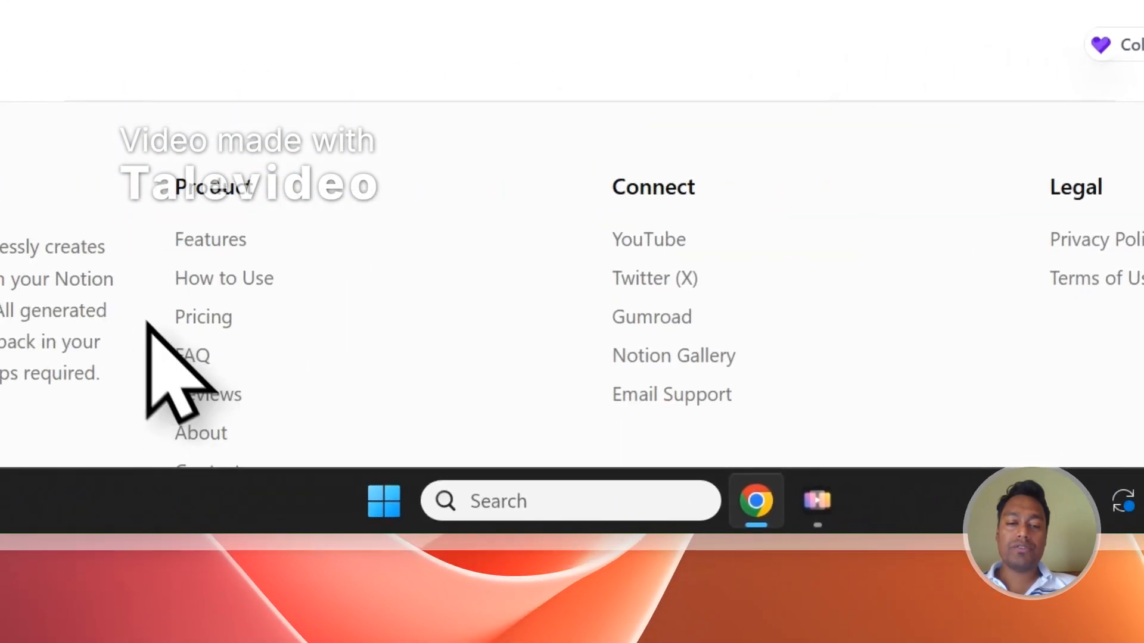
scroll(145, 324, down, 2)
click(296, 283)
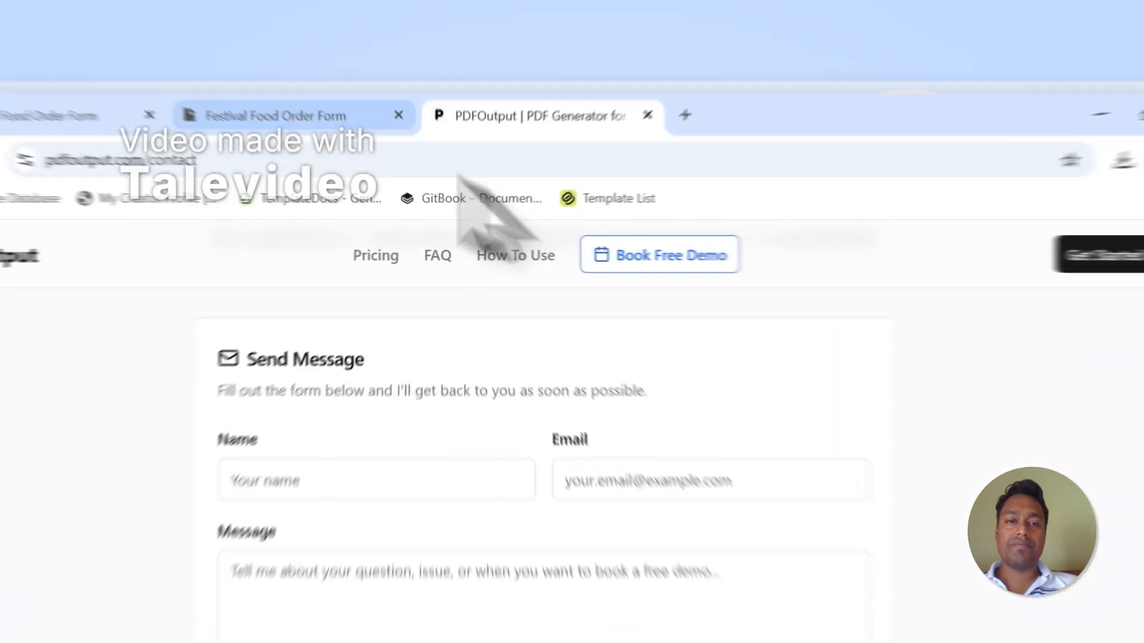
click(411, 87)
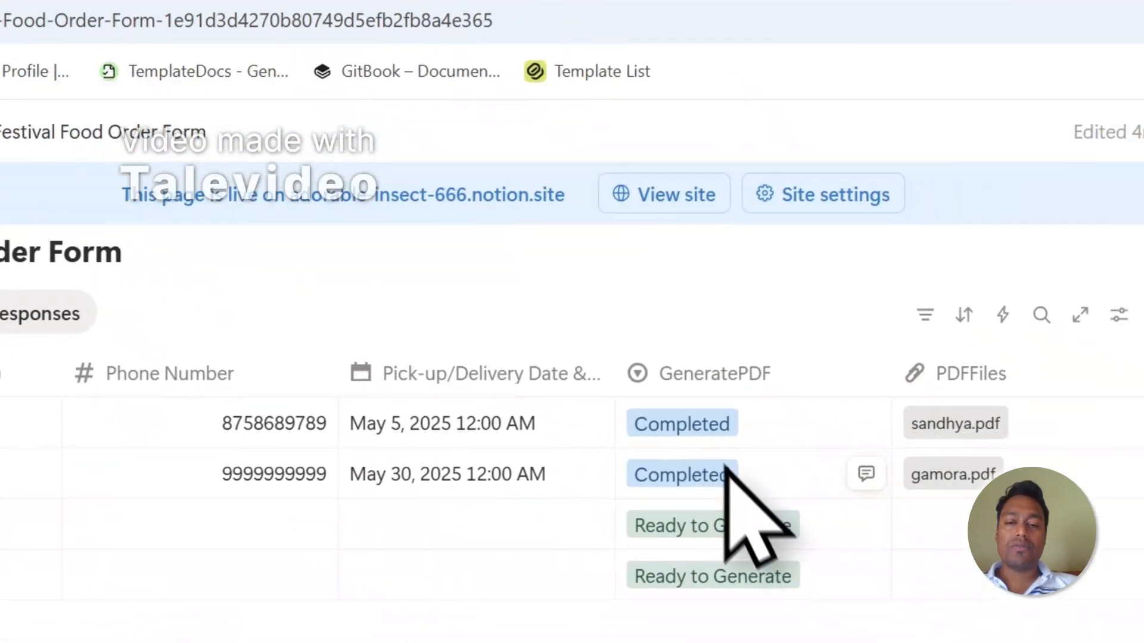